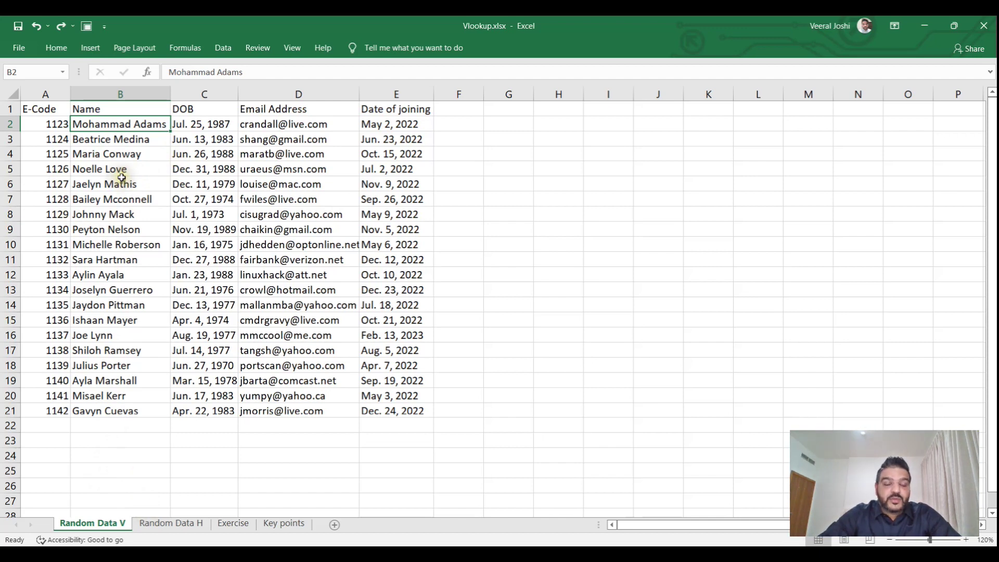
# Clear the DOB, Email Address and joining-date values in B2:D21 on the Exercise sheet.
pyautogui.click(232, 524)
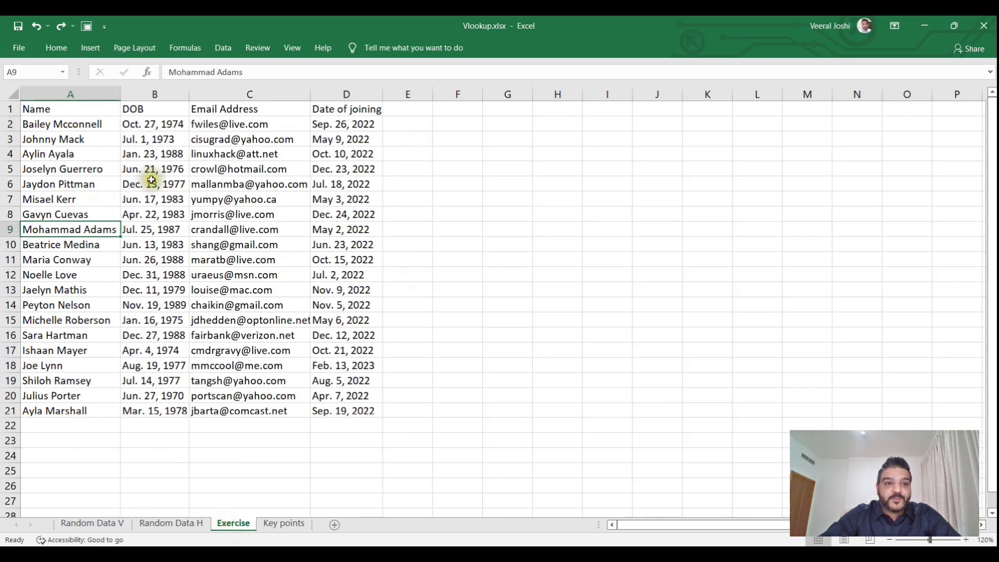
pyautogui.moveTo(167, 124)
pyautogui.mouseDown()
pyautogui.moveTo(364, 272)
pyautogui.moveTo(358, 383)
pyautogui.moveTo(378, 408)
pyautogui.mouseUp()
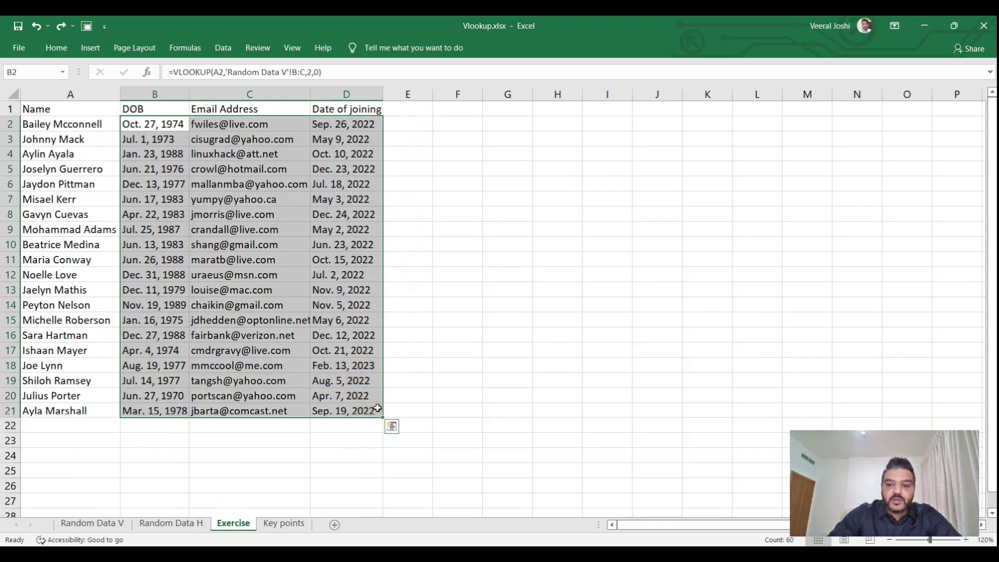
pyautogui.press('Delete')
pyautogui.click(161, 127)
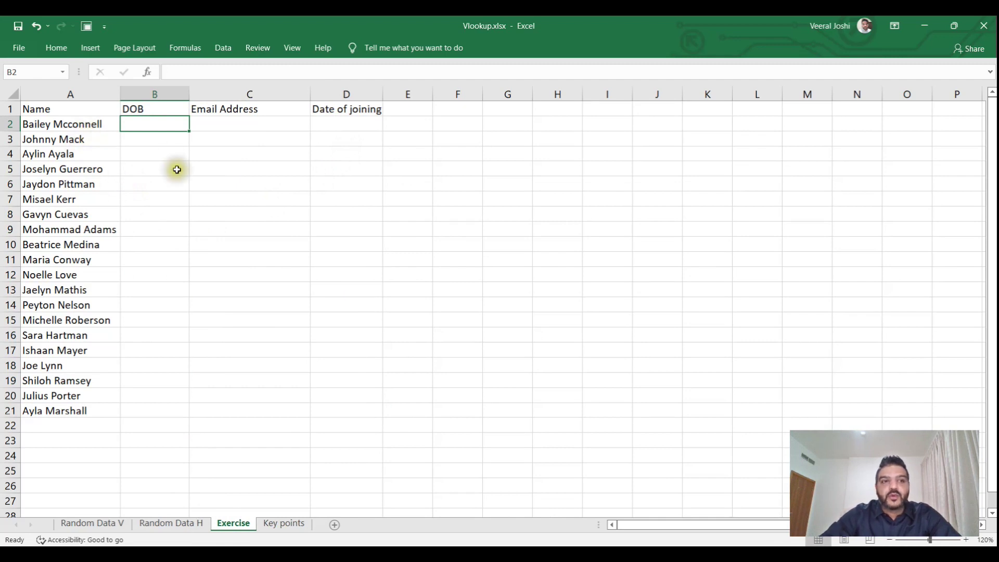
pyautogui.click(96, 525)
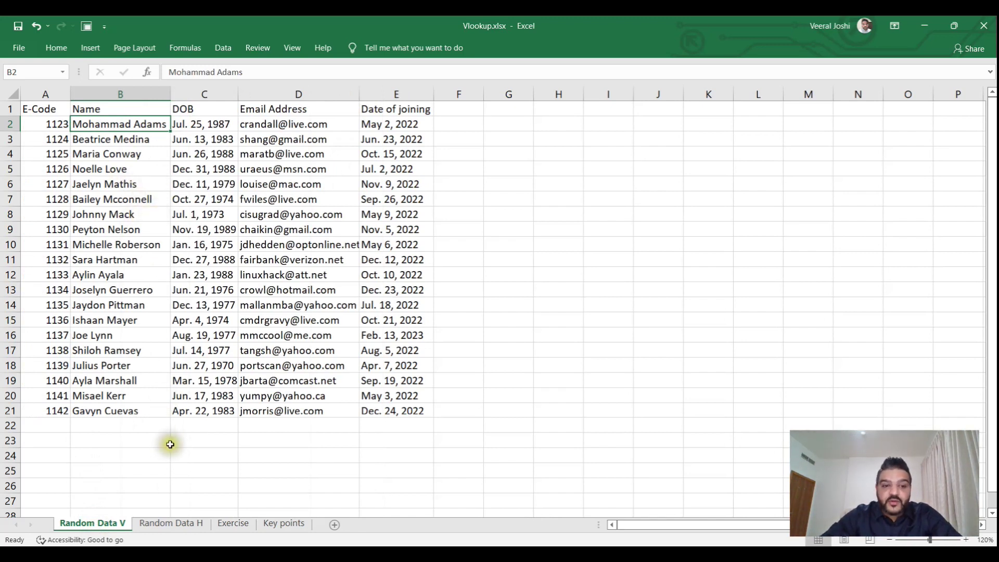
# Compare the Exercise names in A2:A21 with Random Data V, ending on cell A2.
pyautogui.click(237, 528)
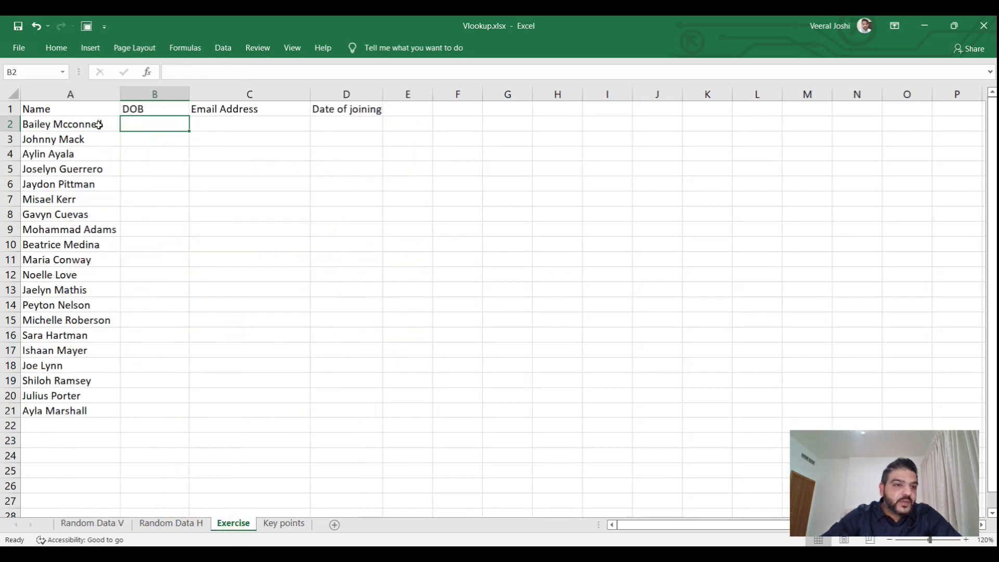
pyautogui.moveTo(99, 125); pyautogui.dragTo(108, 440)
pyautogui.click(93, 523)
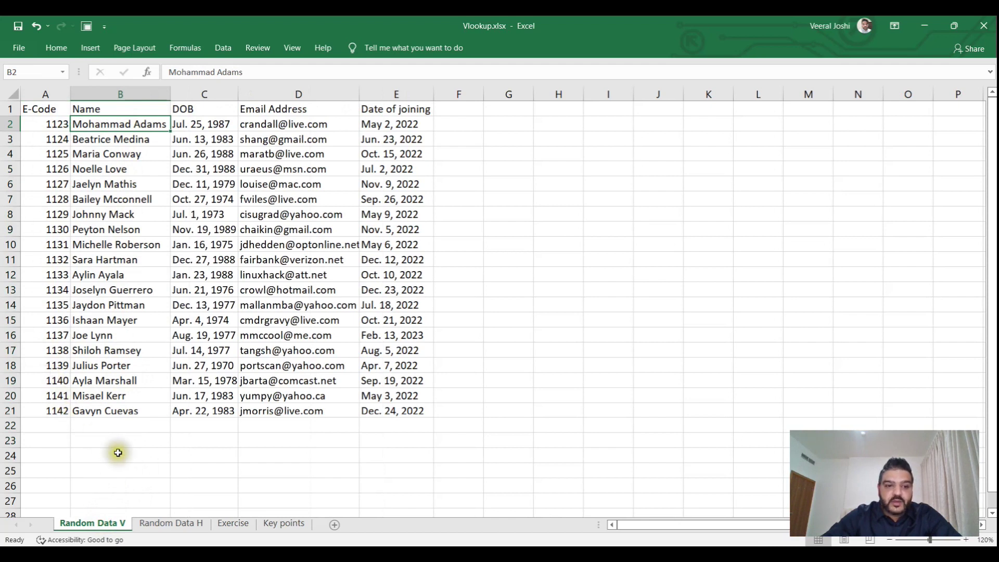
pyautogui.click(233, 523)
pyautogui.click(154, 123)
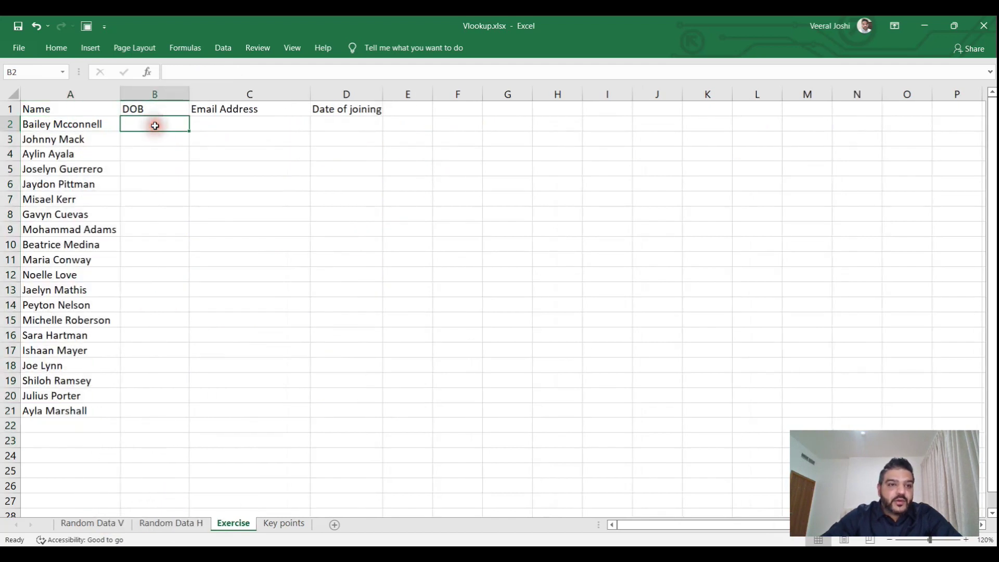
pyautogui.click(98, 126)
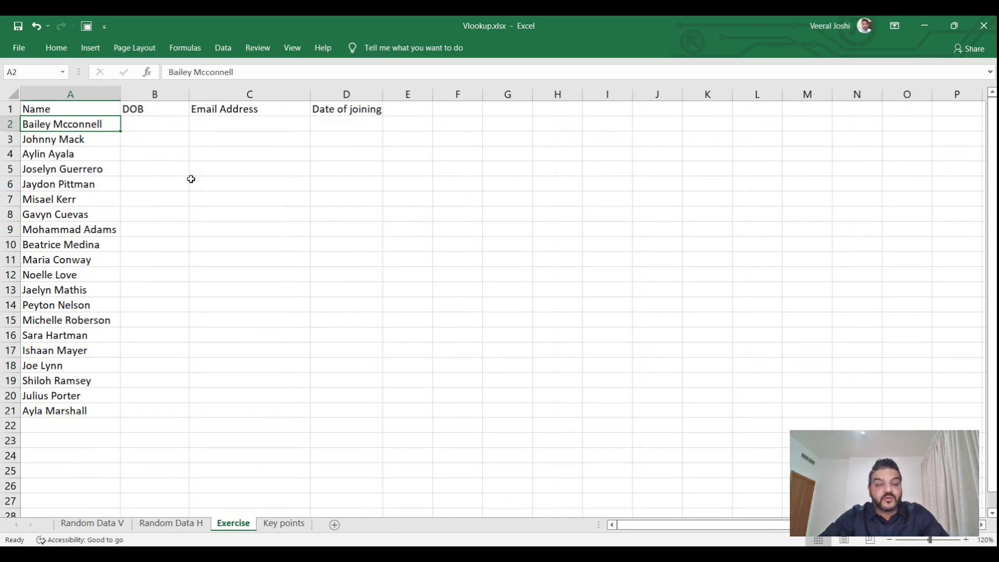
pyautogui.hotkey('ctrl', 'c')
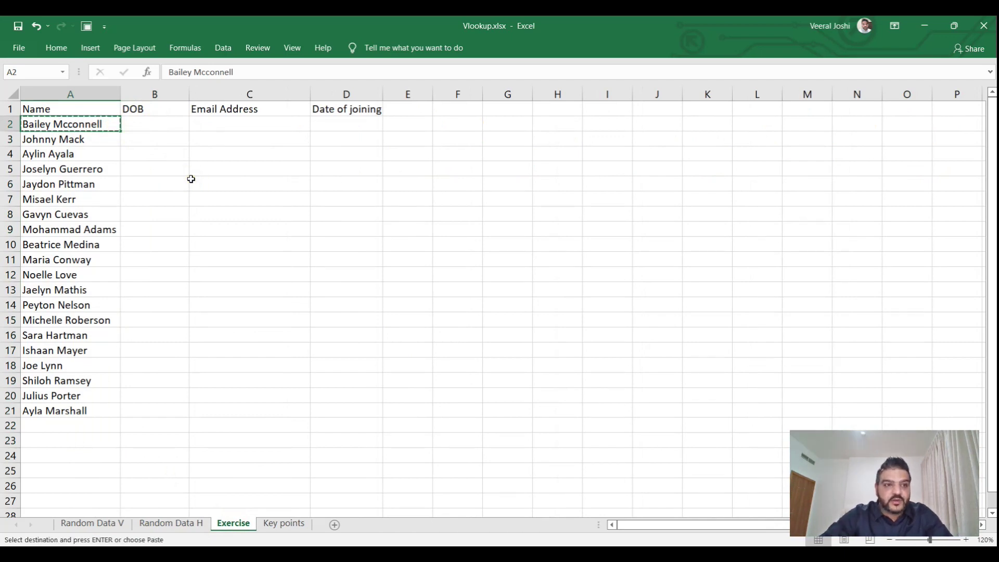
pyautogui.click(86, 521)
pyautogui.hotkey('ctrl', 'f')
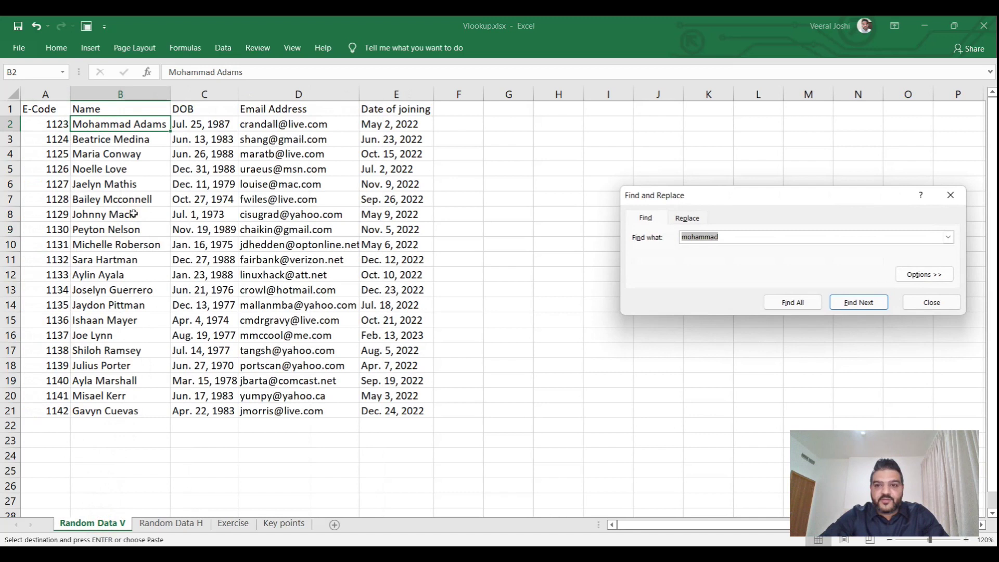
pyautogui.hotkey('ctrl', 'v')
pyautogui.press('Return')
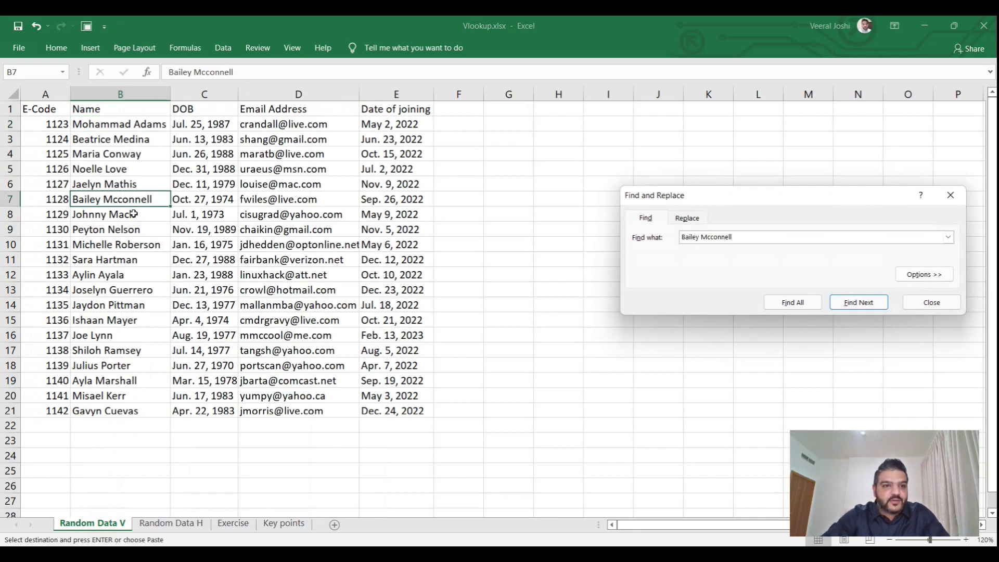
pyautogui.click(222, 199)
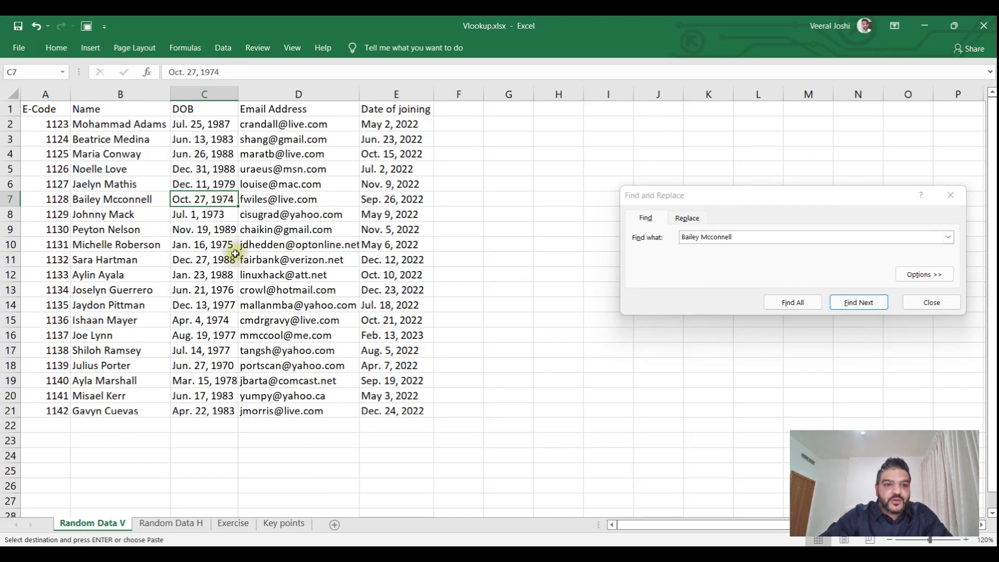
pyautogui.press('Escape')
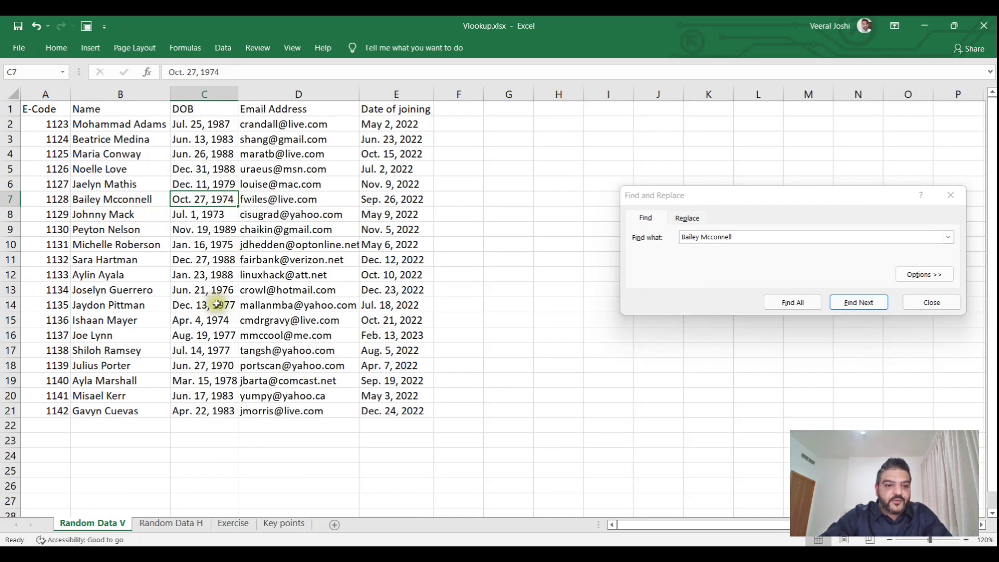
pyautogui.click(231, 524)
pyautogui.click(164, 123)
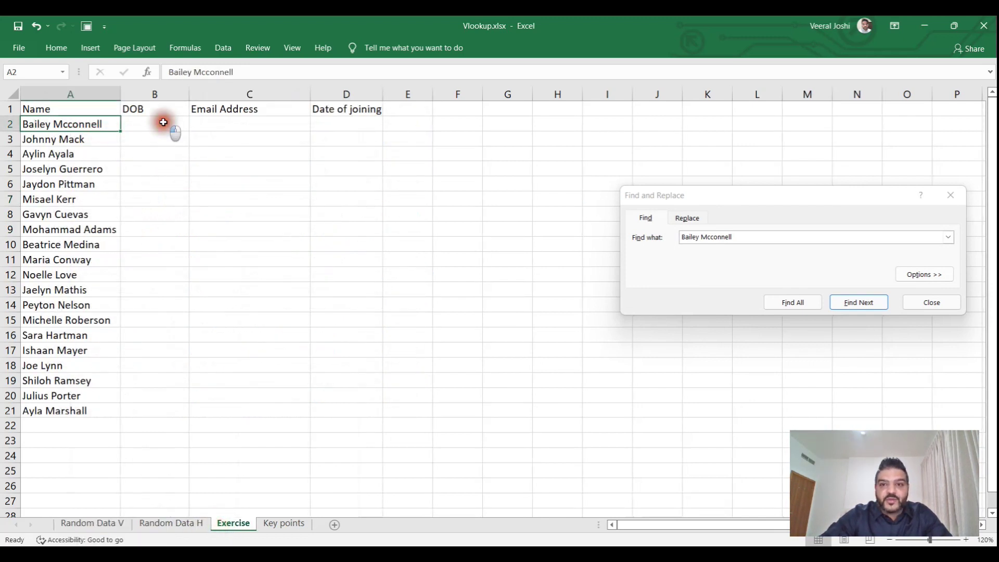
pyautogui.click(930, 304)
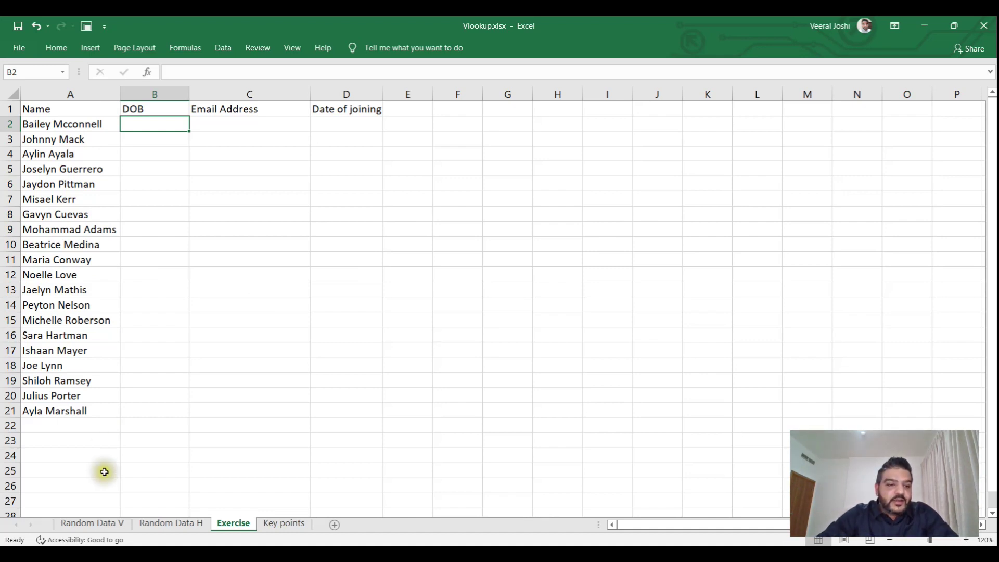
# Review Random Data V, Random Data H and Exercise, locating Bailey Mcconnell's record on Random Data V.
pyautogui.click(110, 529)
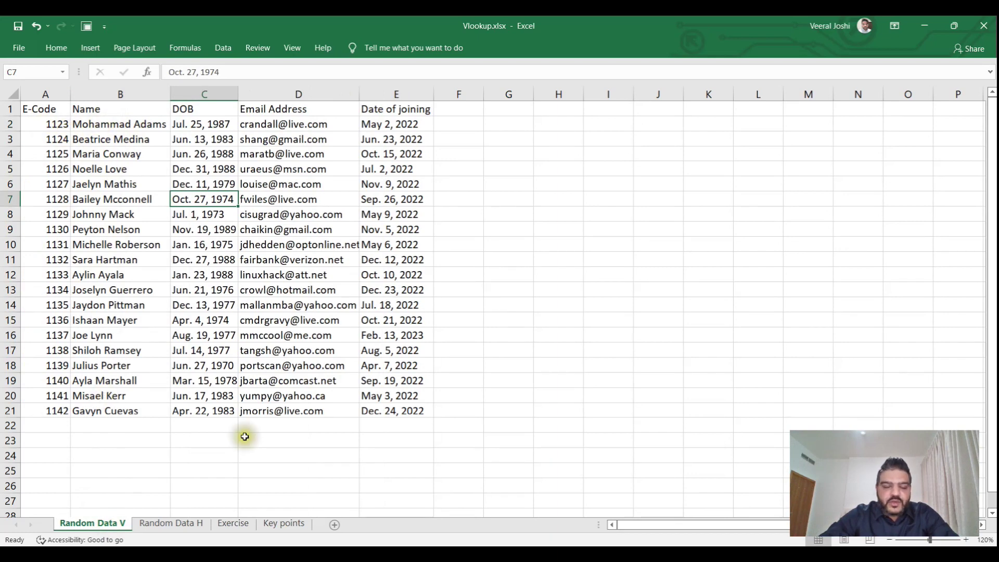
pyautogui.click(186, 525)
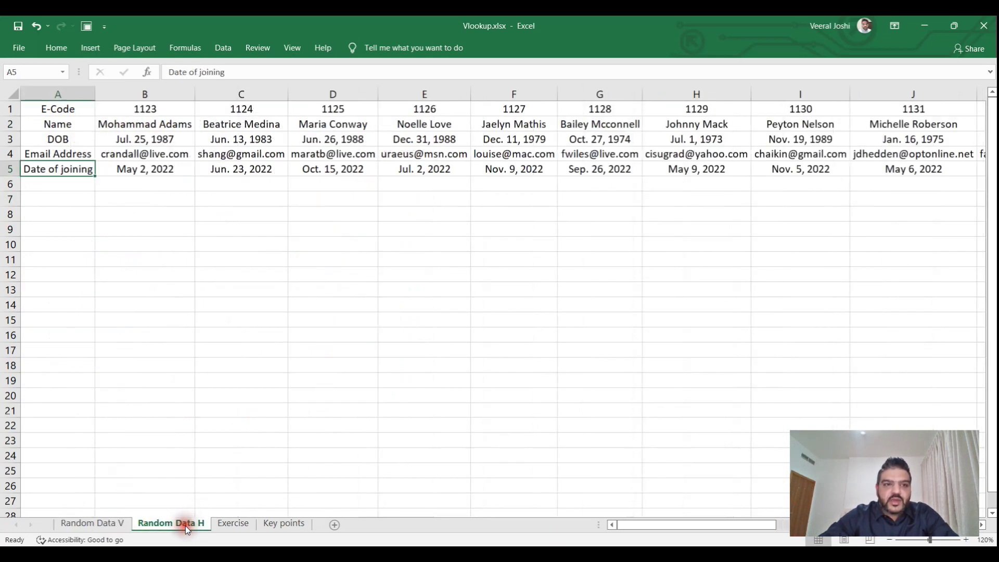
pyautogui.click(246, 524)
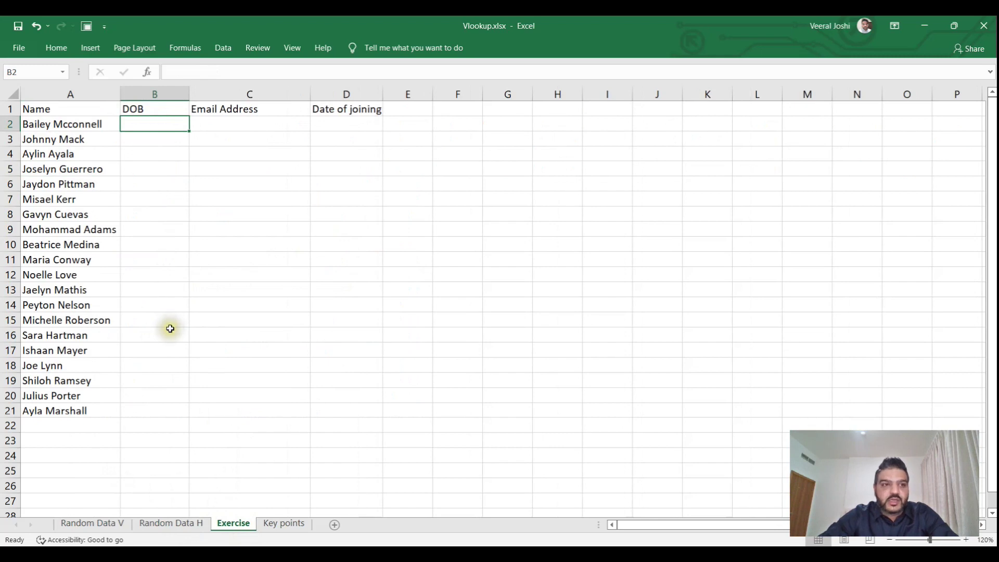
pyautogui.click(96, 124)
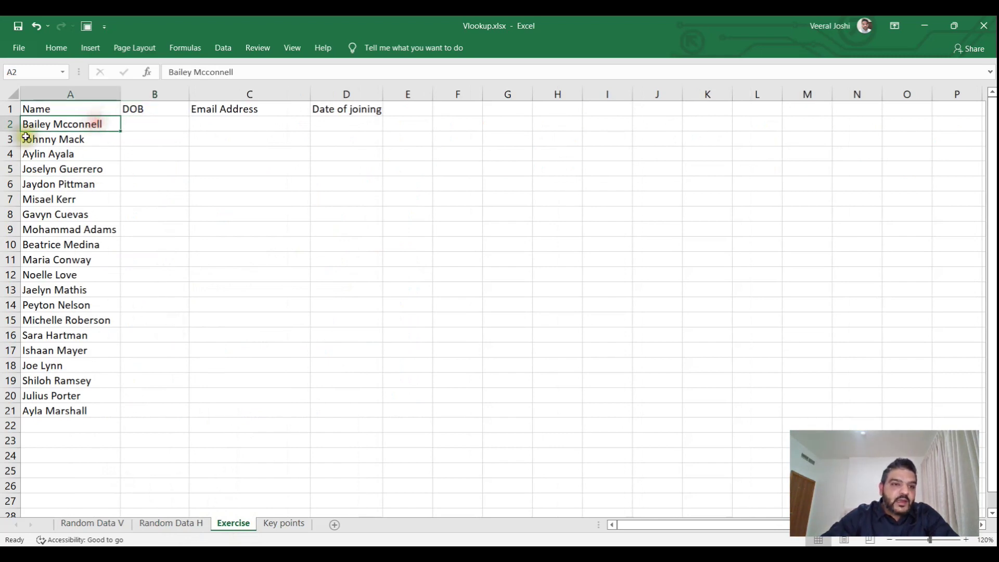
pyautogui.click(74, 528)
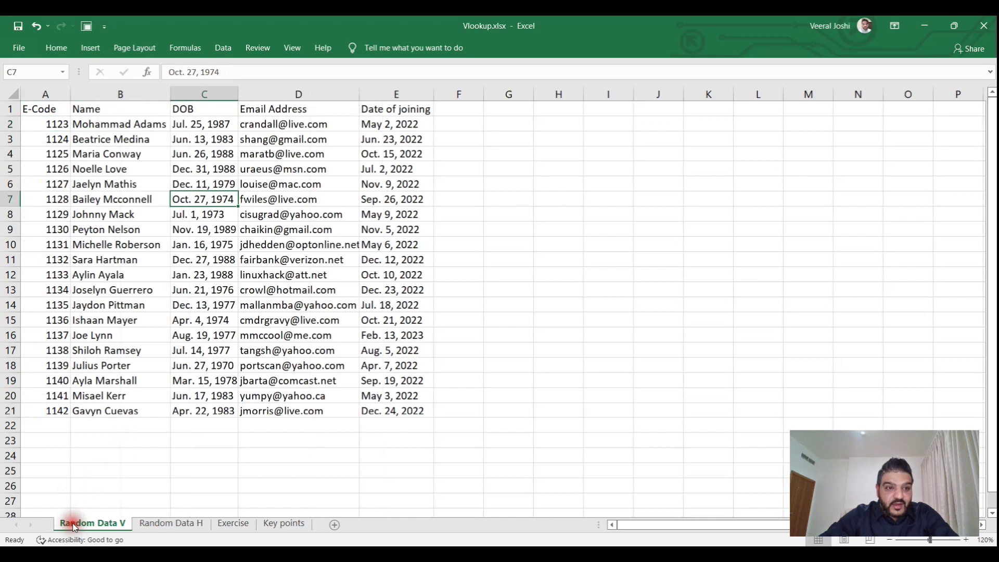
pyautogui.click(135, 202)
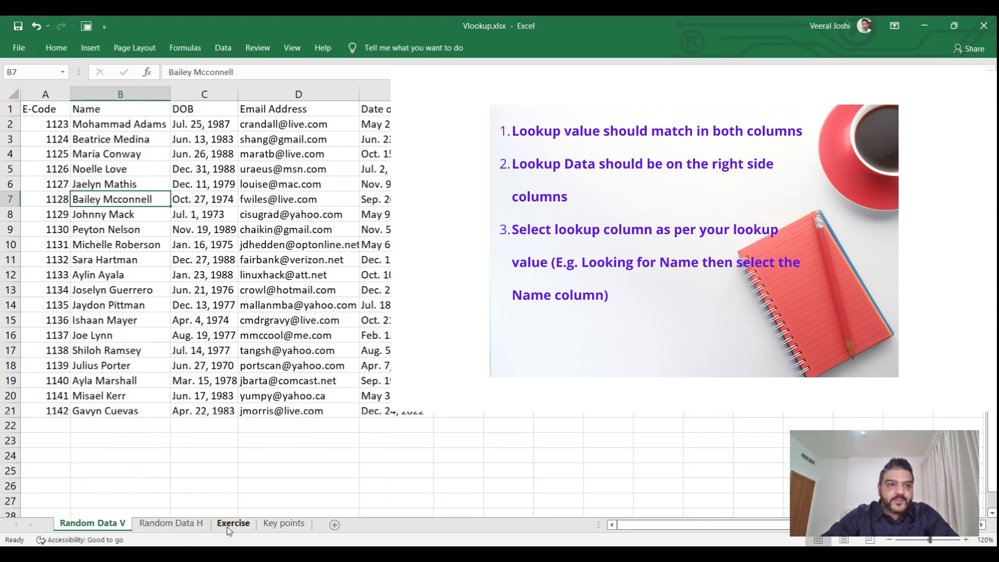
# Match the Random Data V names in B2:B21 against Exercise names A2:A21, then select B2.
pyautogui.moveTo(129, 127); pyautogui.dragTo(143, 409)
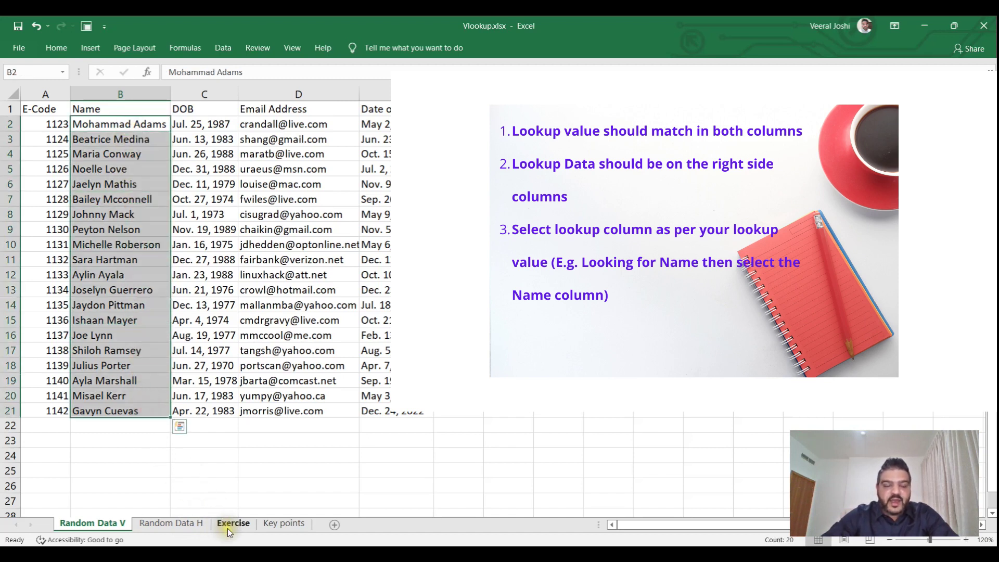
pyautogui.click(232, 523)
pyautogui.click(90, 123)
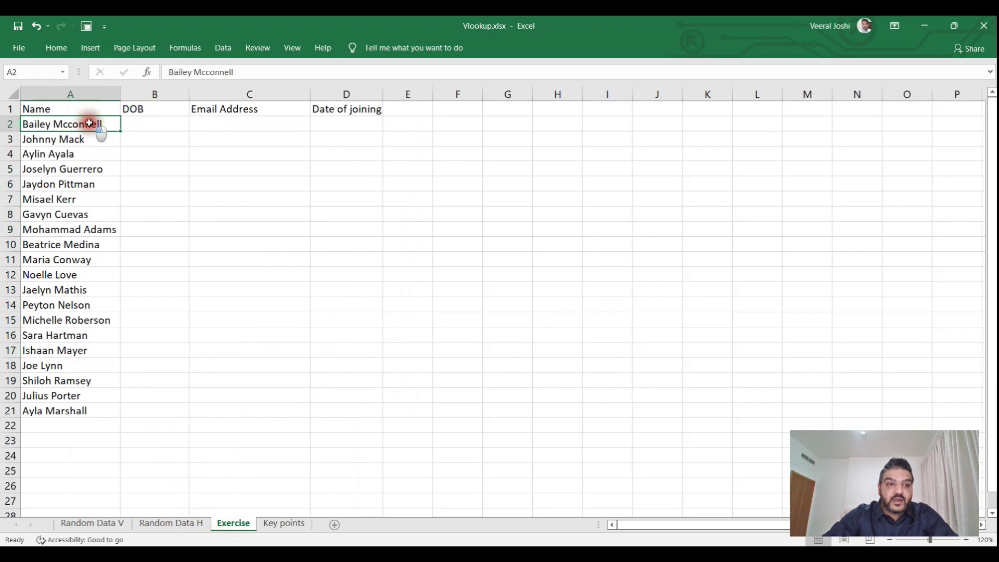
pyautogui.moveTo(90, 123); pyautogui.dragTo(98, 405)
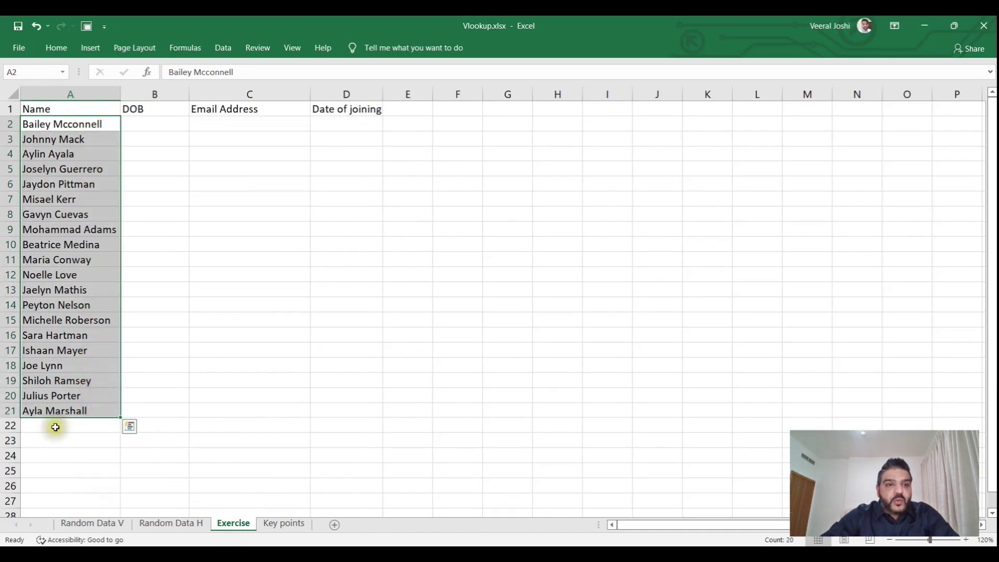
pyautogui.click(163, 121)
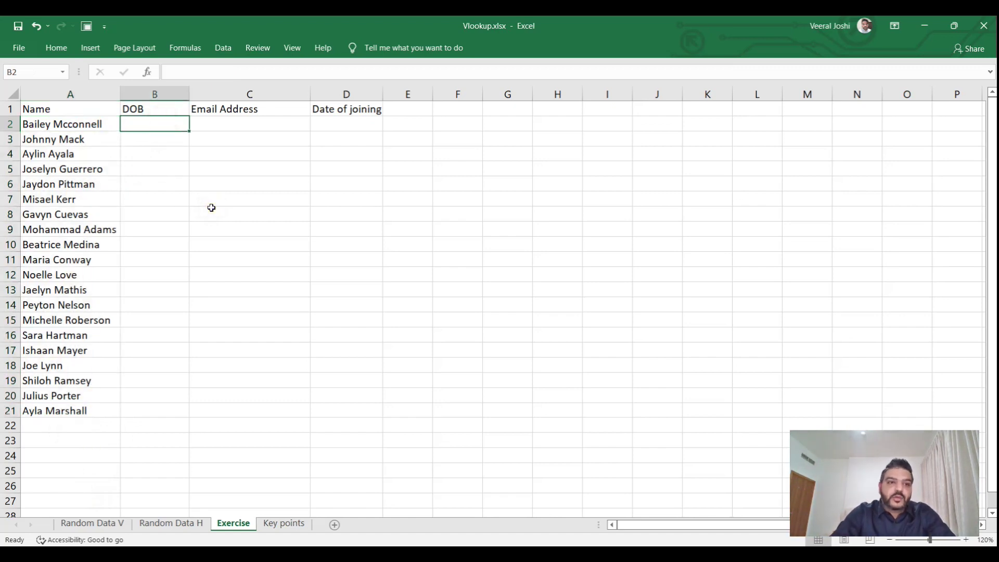
# Start a VLOOKUP in Exercise B2 using A2 as the lookup value.
pyautogui.write('=')
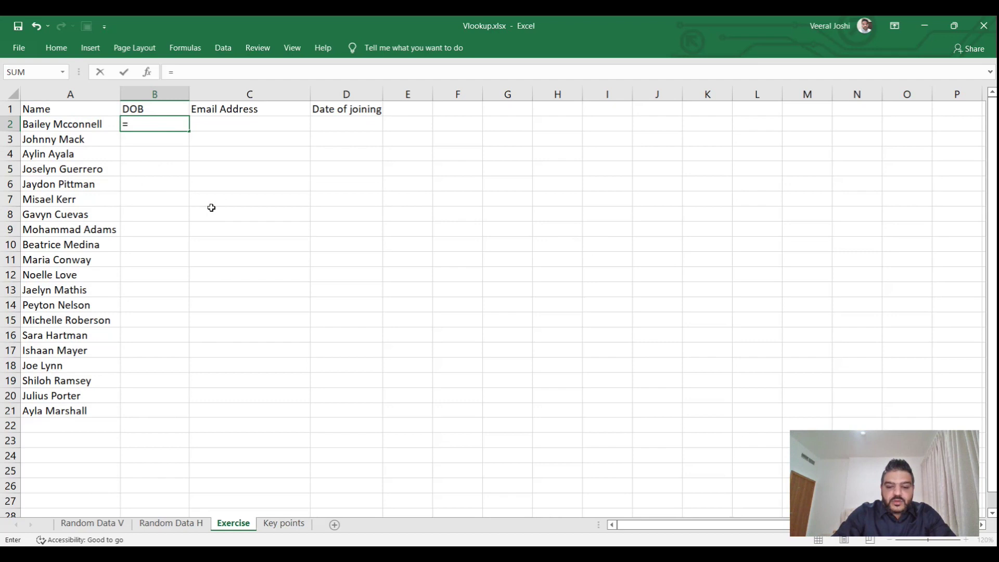
pyautogui.write('vloo')
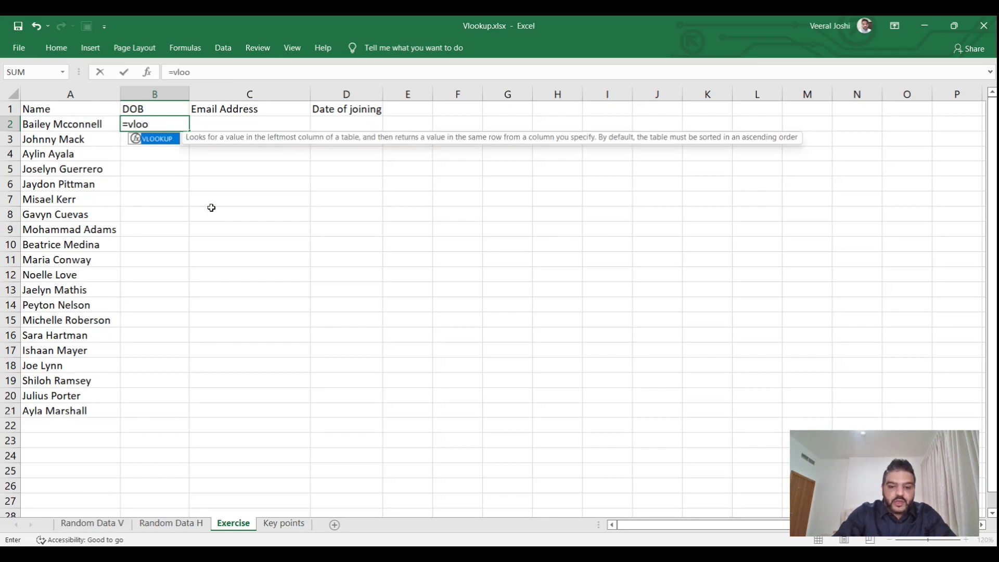
pyautogui.write('kup(')
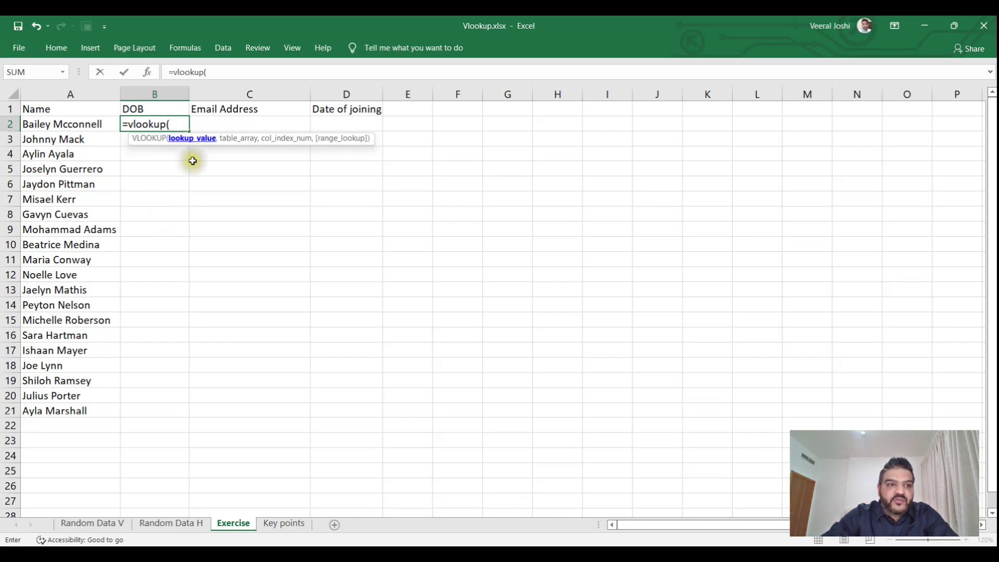
pyautogui.click(91, 122)
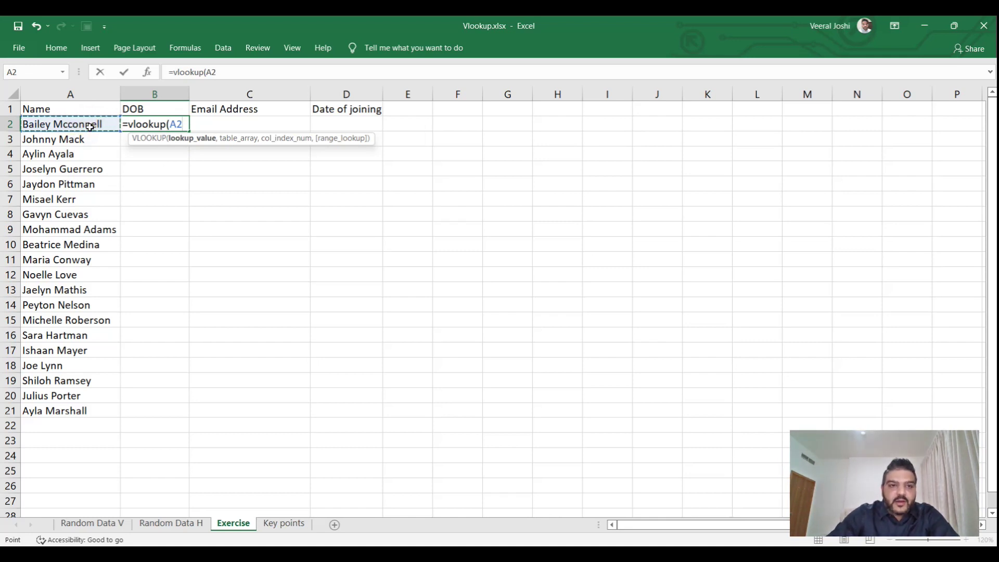
pyautogui.write(',')
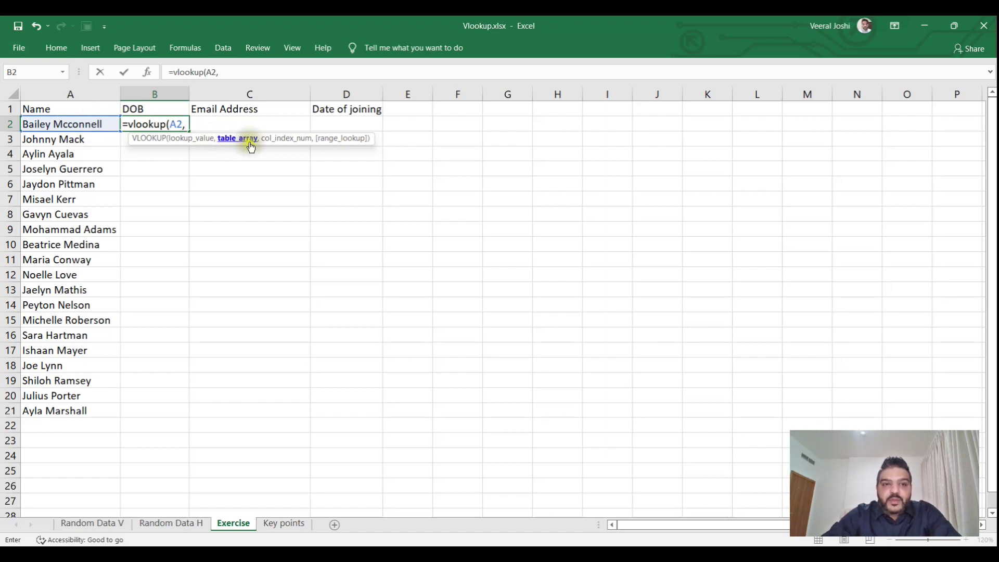
pyautogui.click(117, 525)
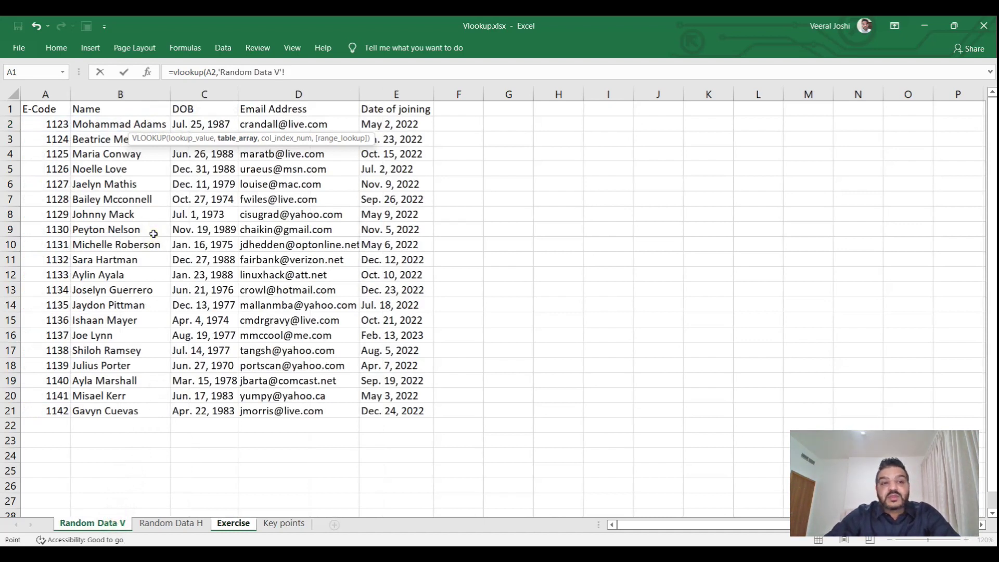
# Complete B2 as =vlookup(A2,'Random Data V'!B:C,2,0), returning Oct. 27, 1974.
pyautogui.click(108, 89)
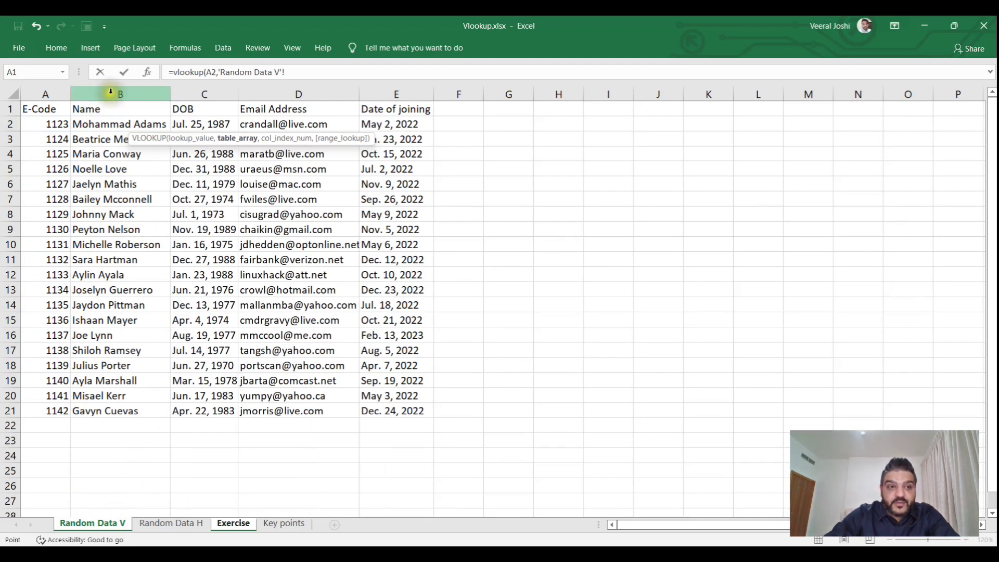
pyautogui.click(112, 92)
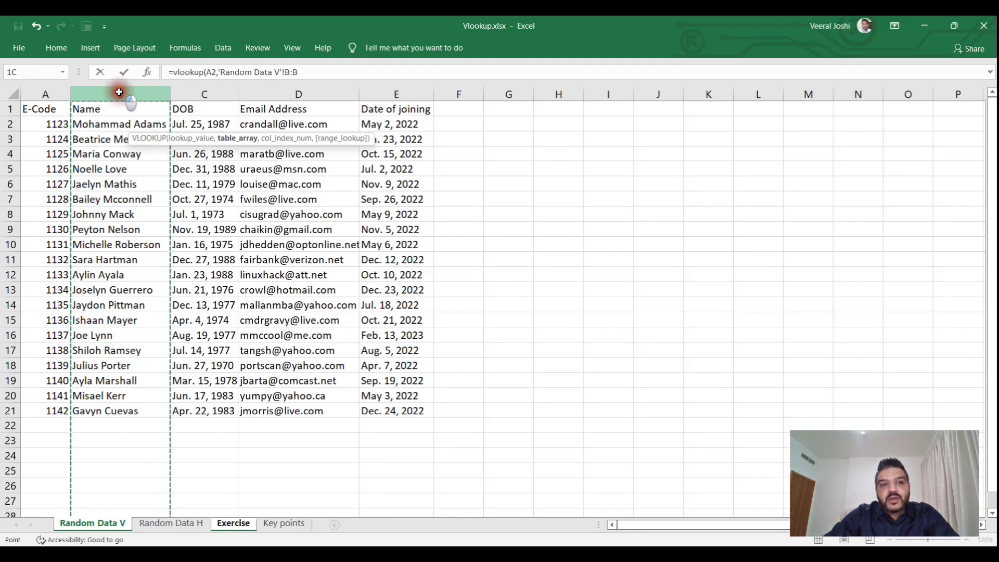
pyautogui.moveTo(119, 92); pyautogui.dragTo(194, 86)
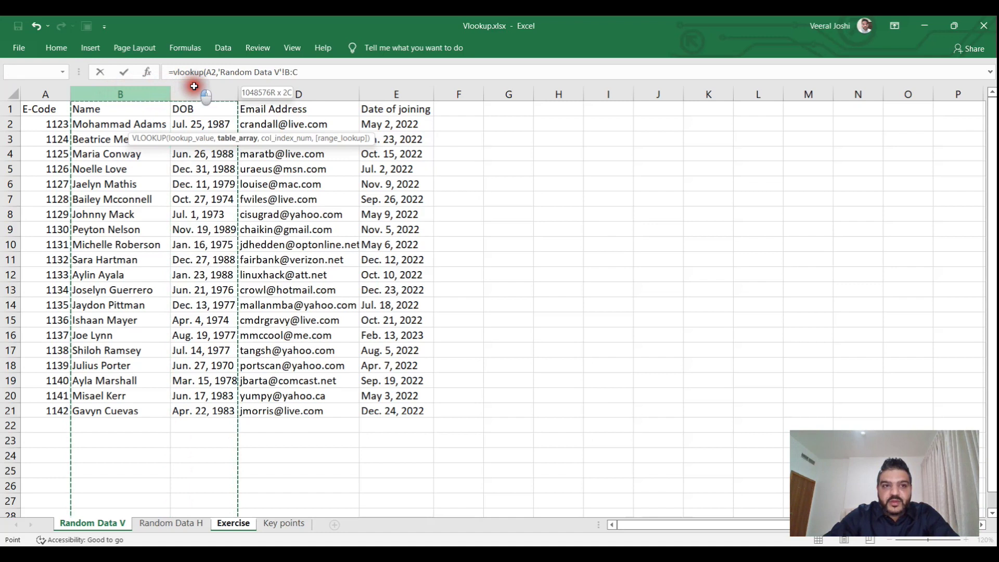
pyautogui.moveTo(194, 86)
pyautogui.mouseDown()
pyautogui.moveTo(80, 93)
pyautogui.moveTo(204, 96)
pyautogui.mouseUp()
pyautogui.moveTo(134, 95); pyautogui.dragTo(203, 96)
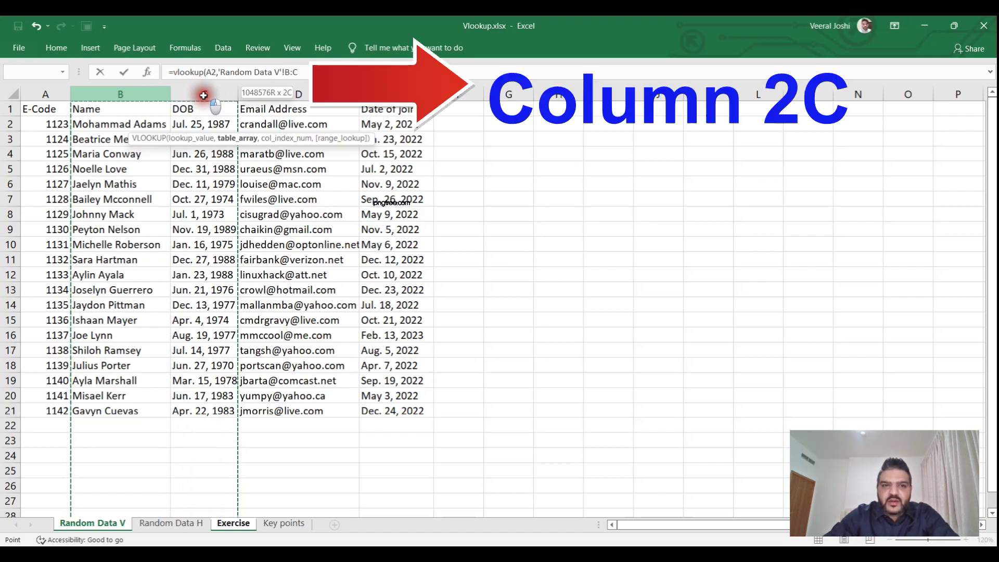
pyautogui.moveTo(247, 87); pyautogui.dragTo(214, 93)
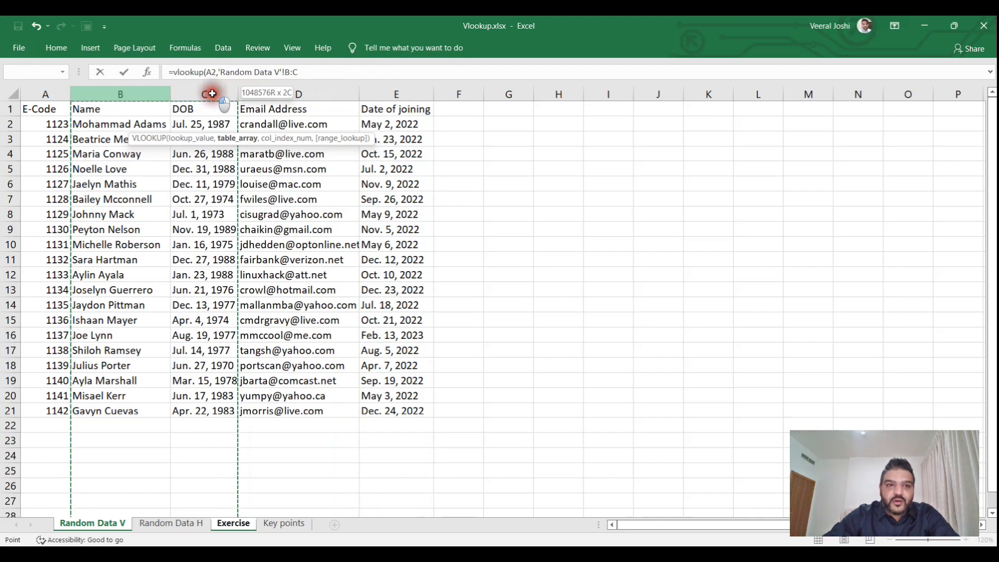
pyautogui.moveTo(196, 93)
pyautogui.mouseDown()
pyautogui.moveTo(152, 94)
pyautogui.moveTo(390, 89)
pyautogui.moveTo(202, 95)
pyautogui.mouseUp()
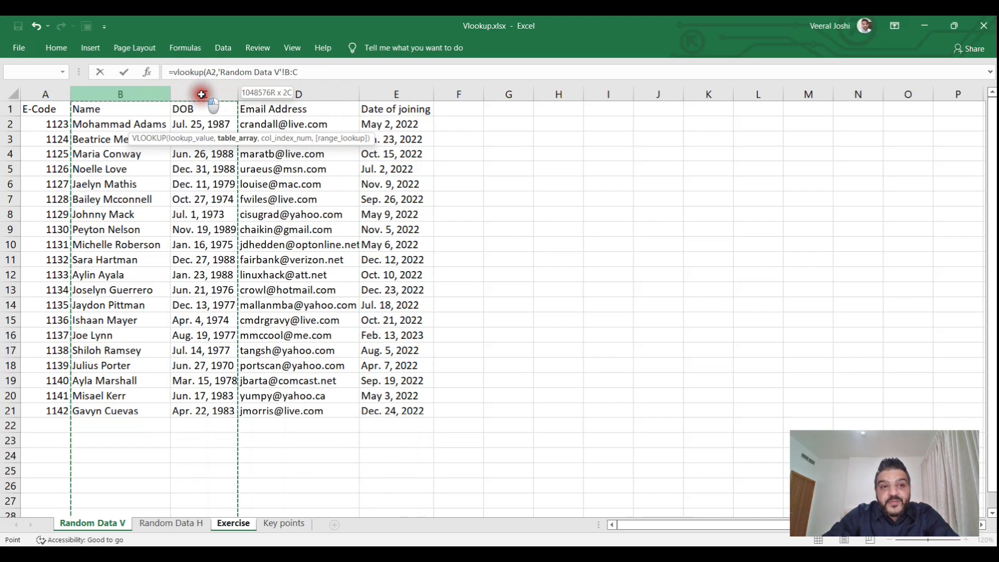
pyautogui.moveTo(202, 95); pyautogui.dragTo(202, 94)
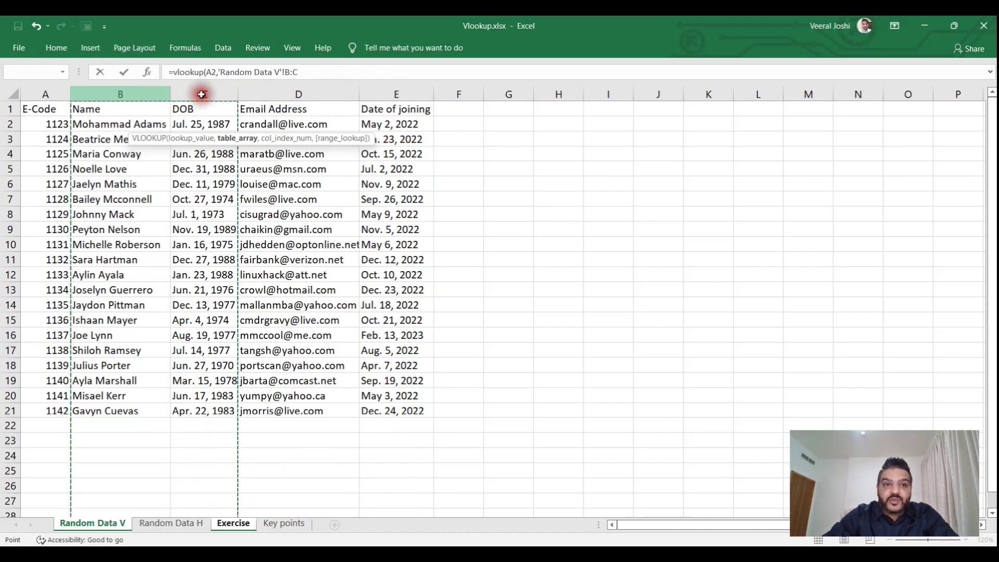
pyautogui.click(322, 71)
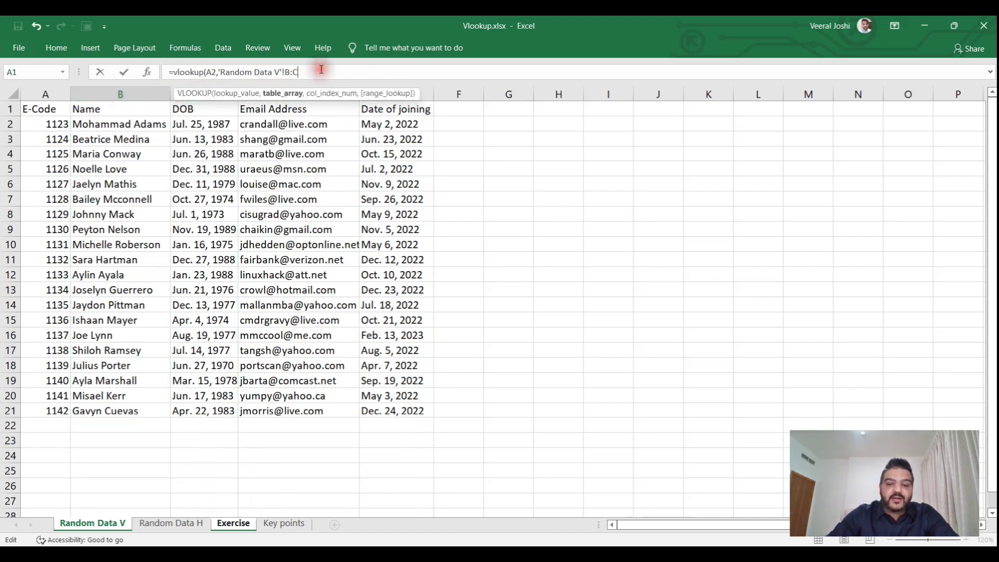
pyautogui.write(',')
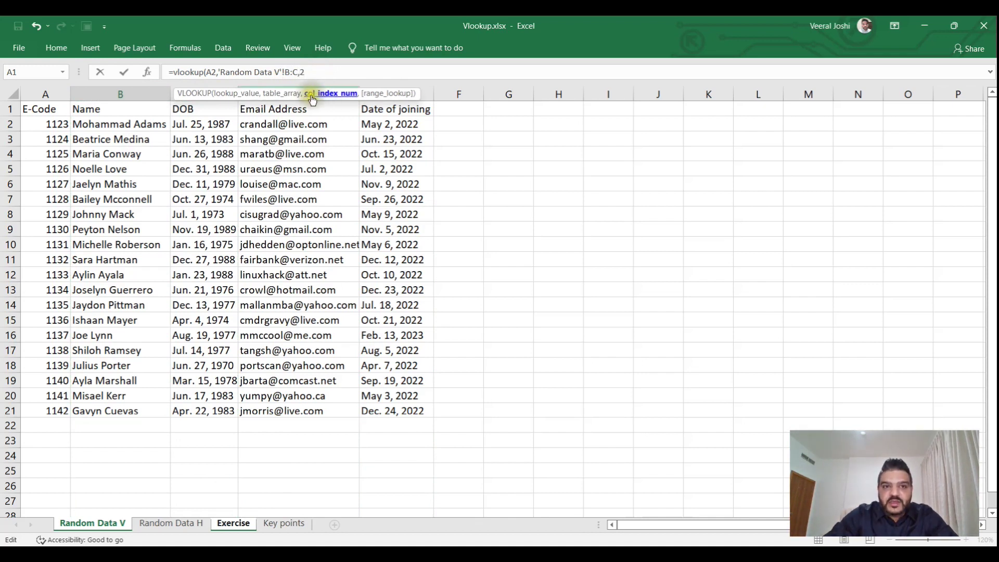
pyautogui.write('2')
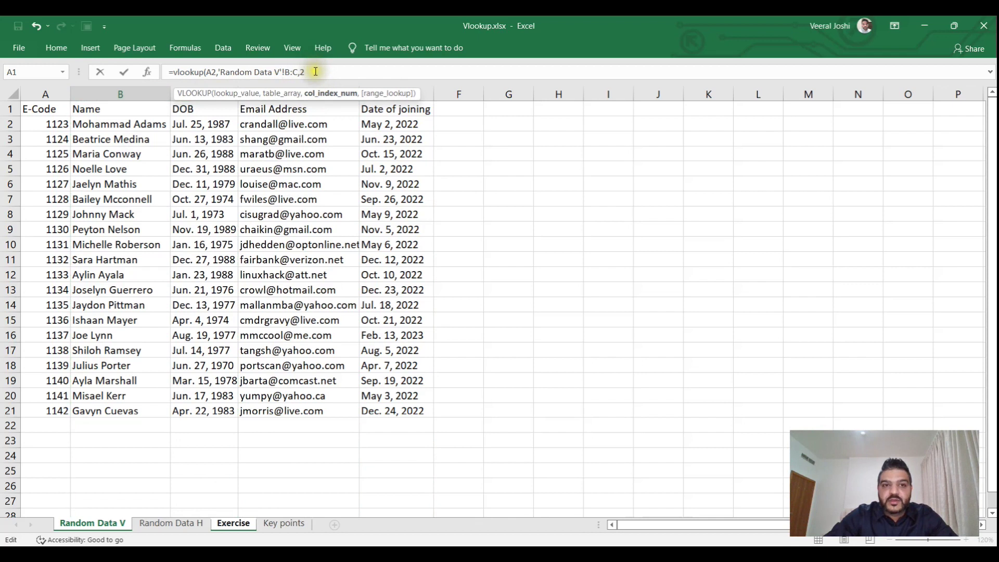
pyautogui.write(',')
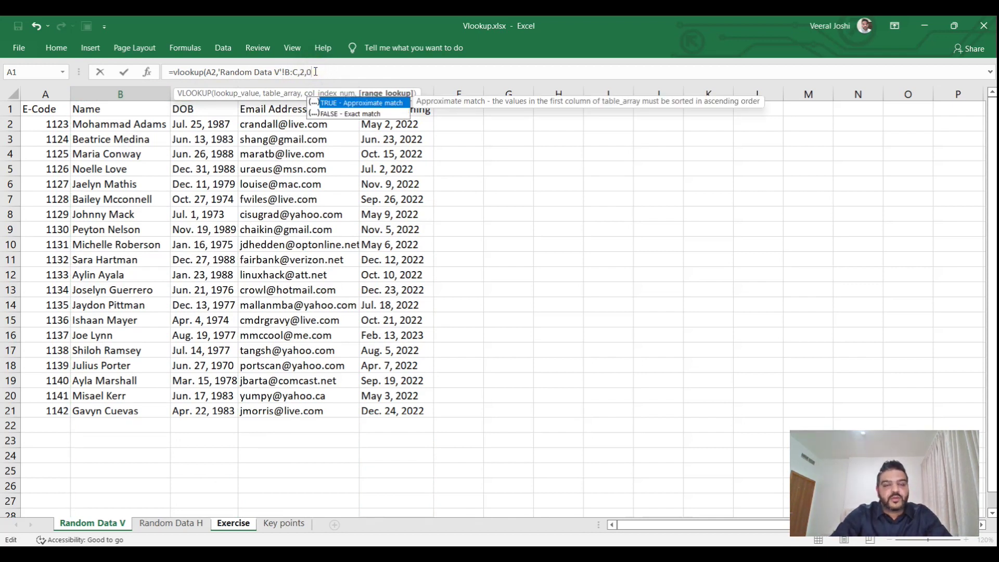
pyautogui.write('0)')
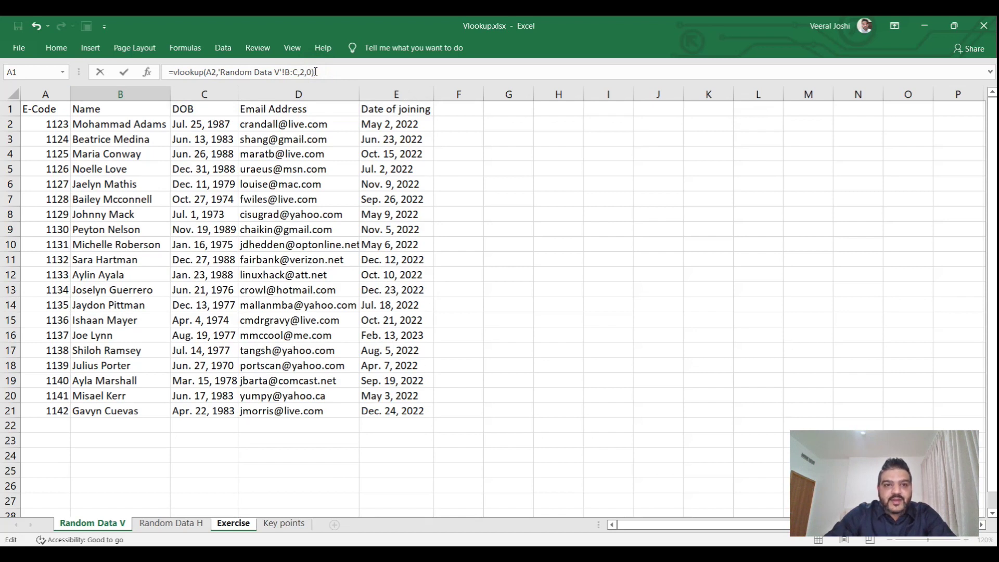
pyautogui.press('Return')
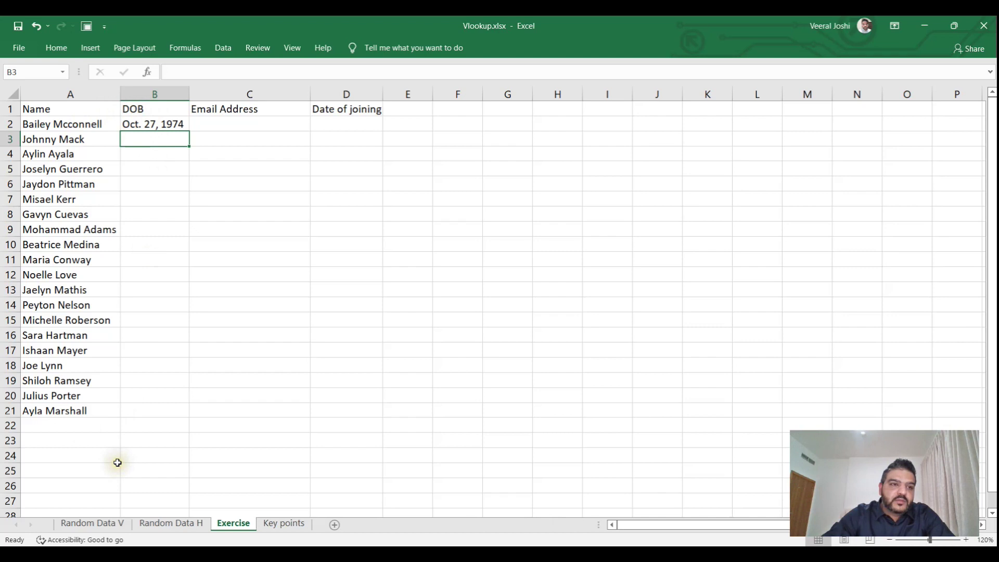
# Check A2's name against the Random Data V source and inspect B2's DOB formula.
pyautogui.click(73, 125)
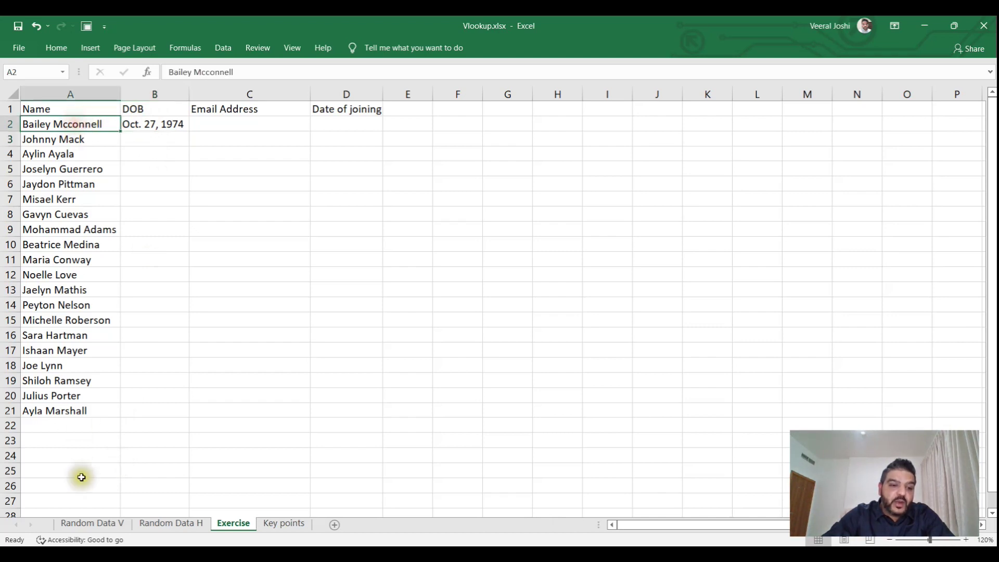
pyautogui.click(91, 530)
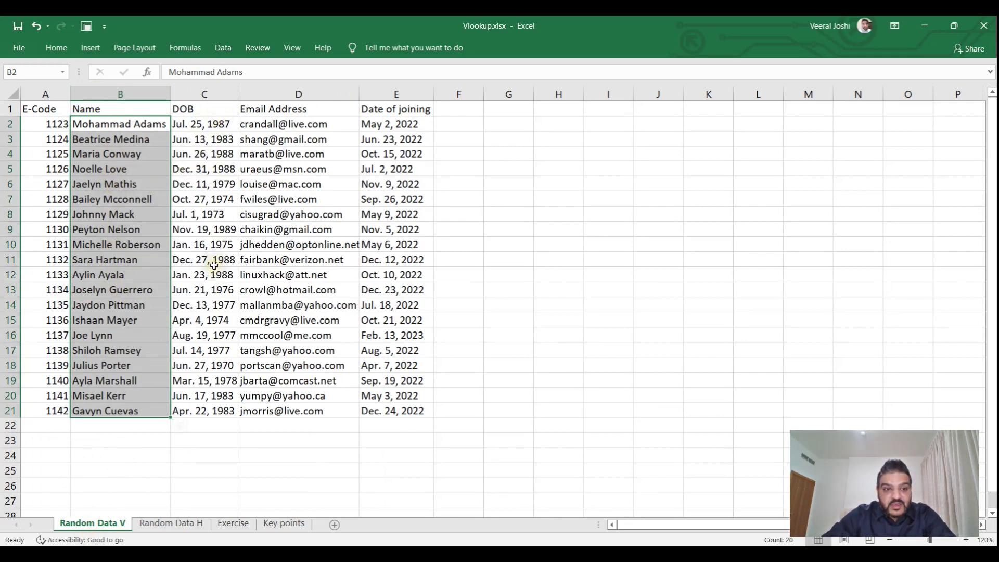
pyautogui.click(155, 523)
pyautogui.click(217, 520)
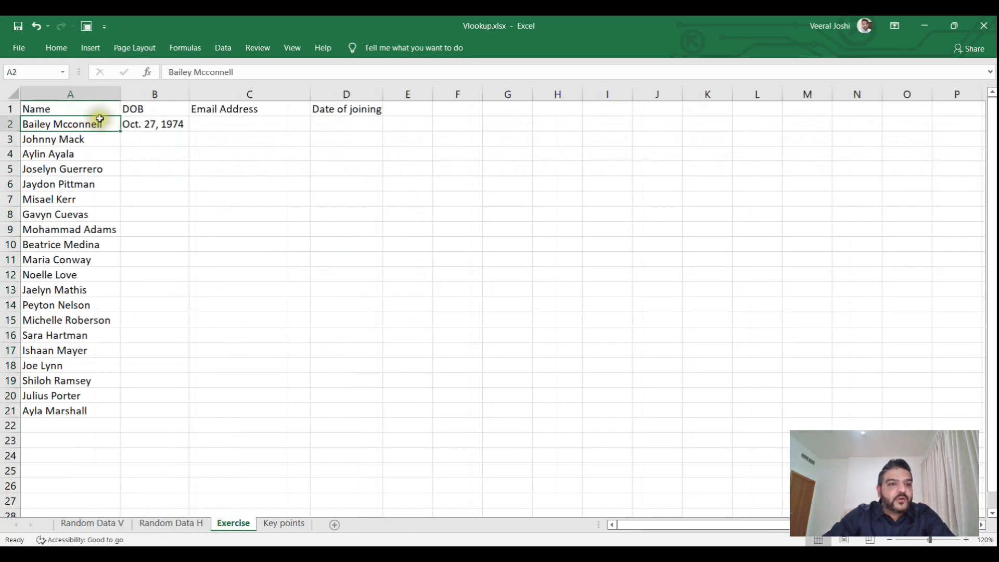
pyautogui.click(170, 127)
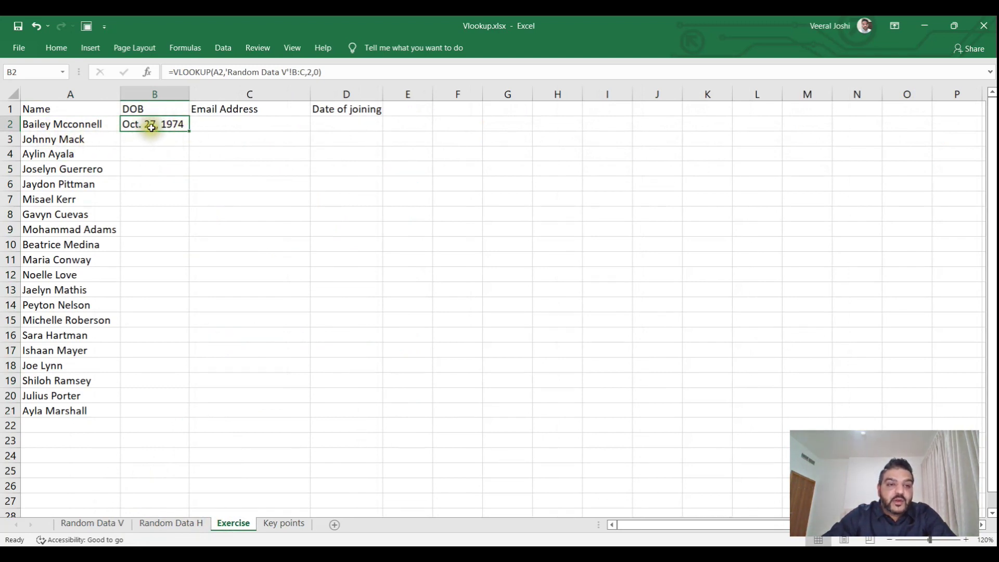
# Fill the DOB formula down to B21, then clear B2:B21 again.
pyautogui.moveTo(189, 131)
pyautogui.mouseDown()
pyautogui.moveTo(179, 380)
pyautogui.moveTo(189, 132)
pyautogui.mouseUp()
pyautogui.doubleClick(190, 132)
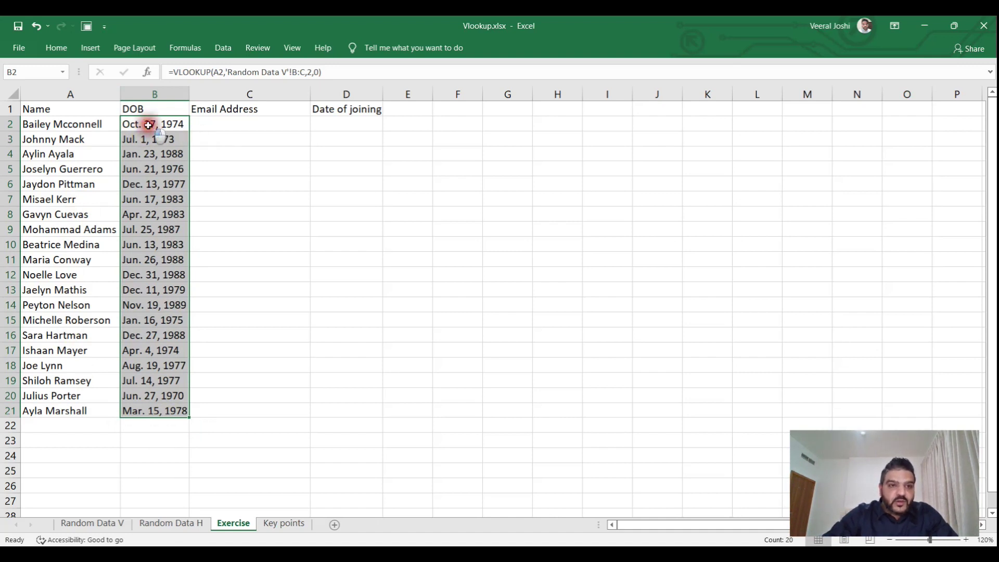
pyautogui.moveTo(149, 125); pyautogui.dragTo(150, 405)
pyautogui.press('Delete')
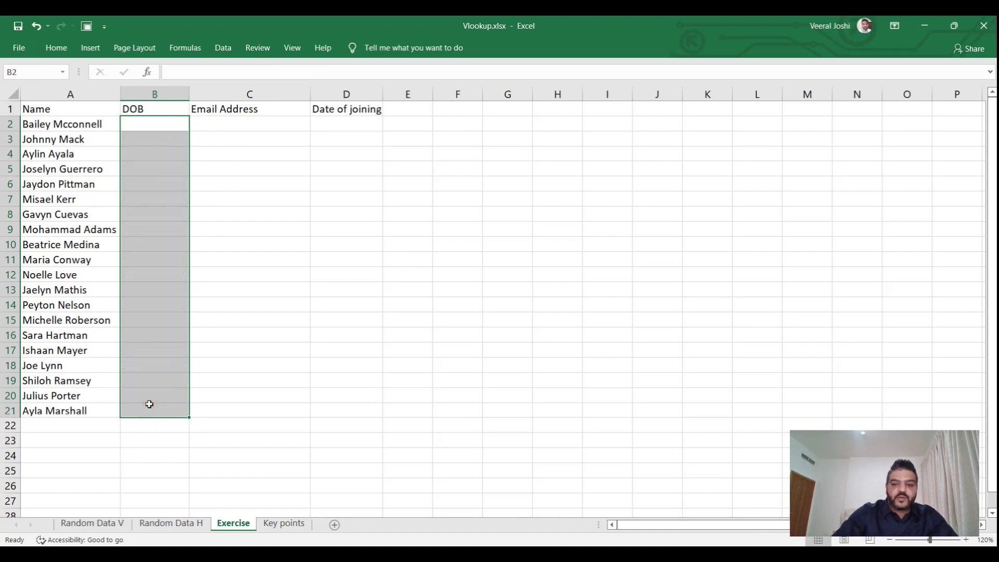
# Retype =vlookup(A2,'Random Data V'!B:C,2,0) in B2, returning Oct. 27, 1974.
pyautogui.click(209, 117)
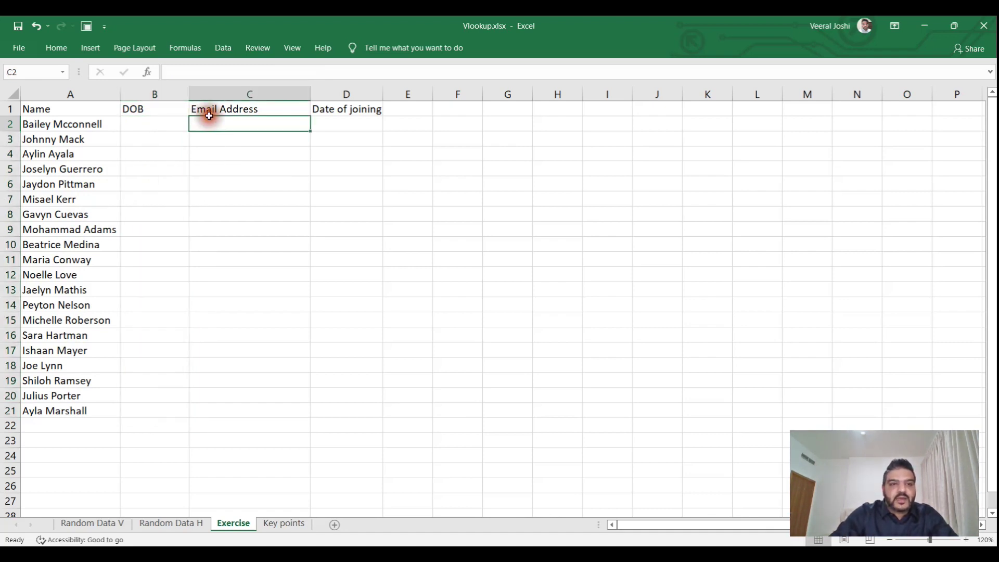
pyautogui.click(165, 122)
pyautogui.write('=v')
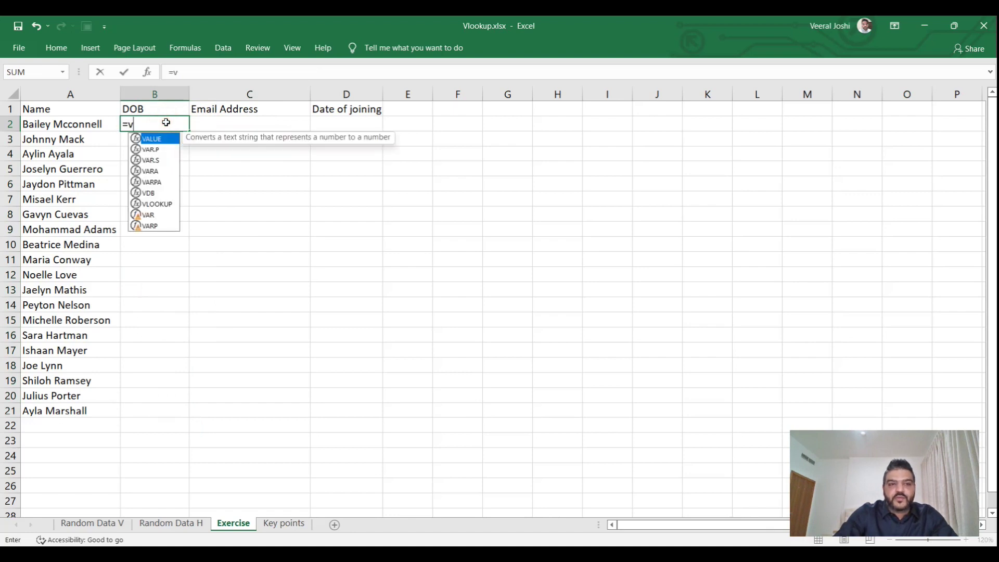
pyautogui.write('lookup')
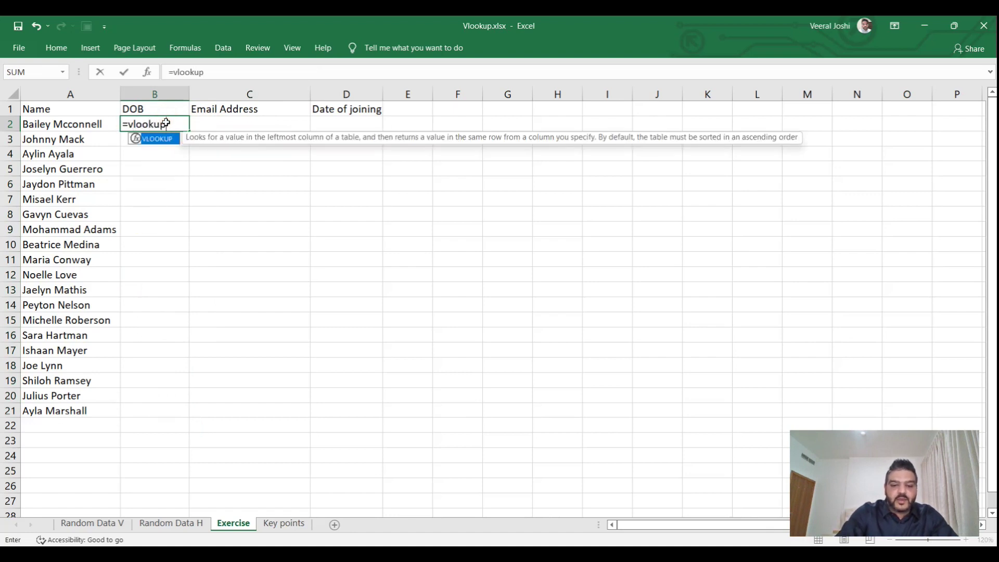
pyautogui.write('(')
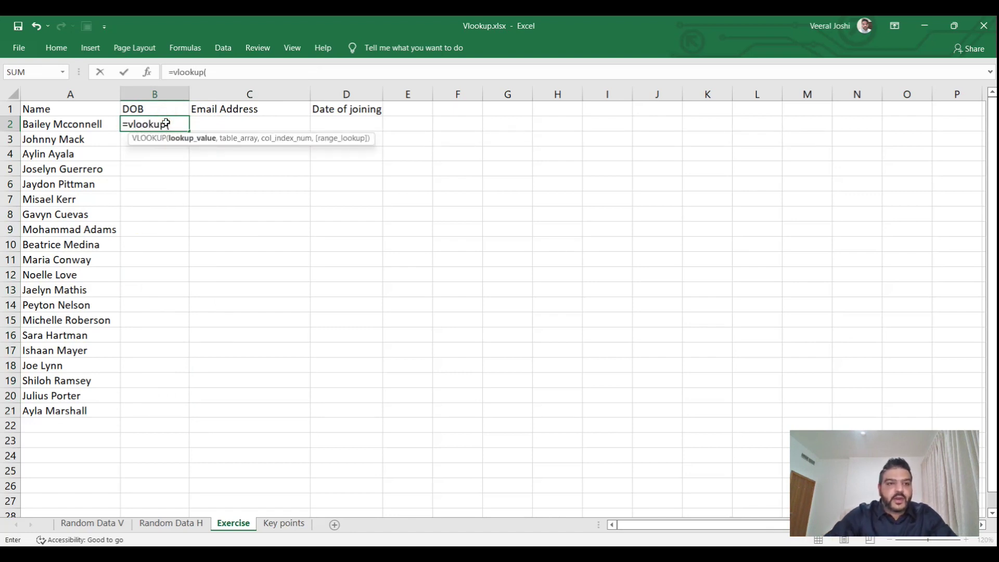
pyautogui.click(79, 124)
pyautogui.write(',')
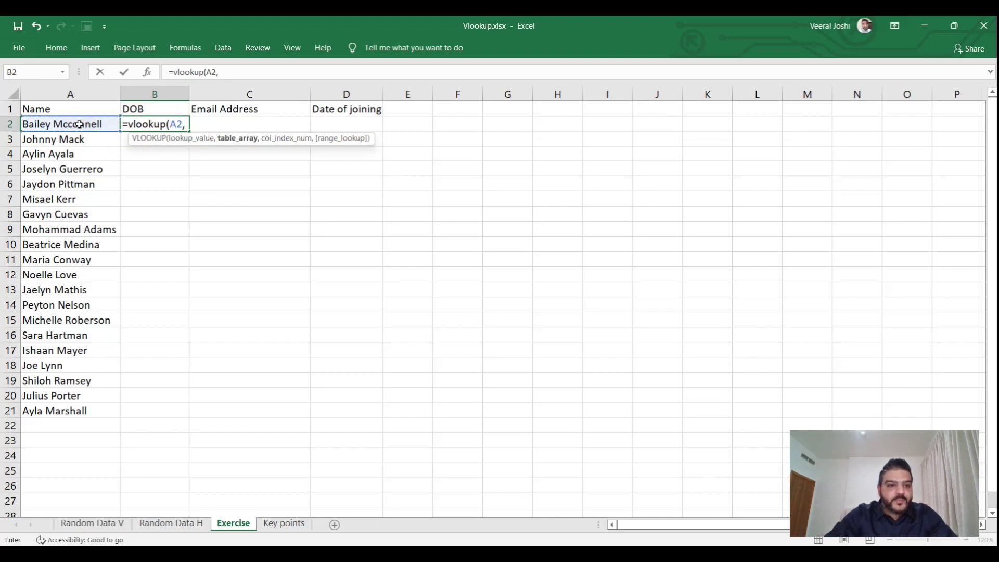
pyautogui.click(113, 523)
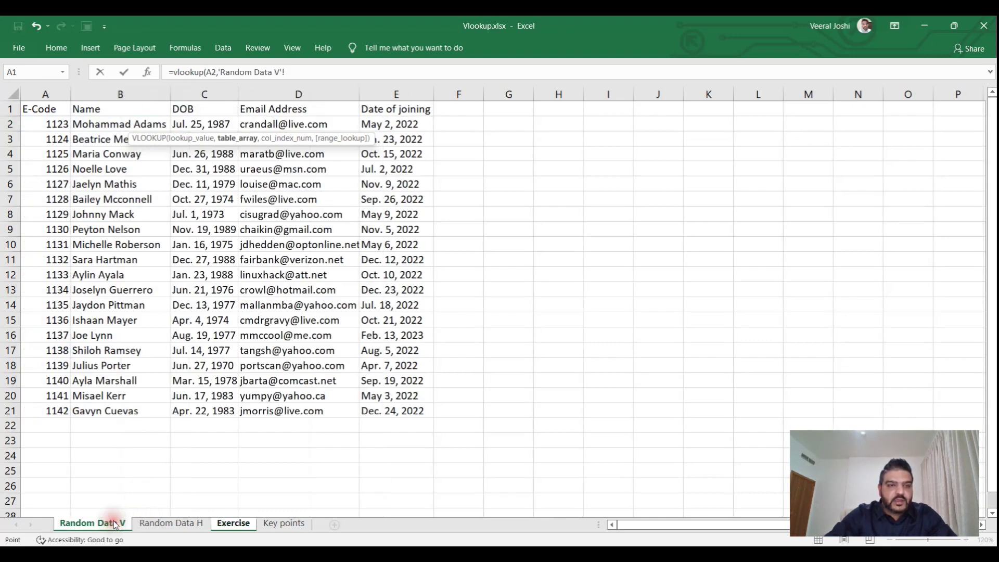
pyautogui.click(133, 92)
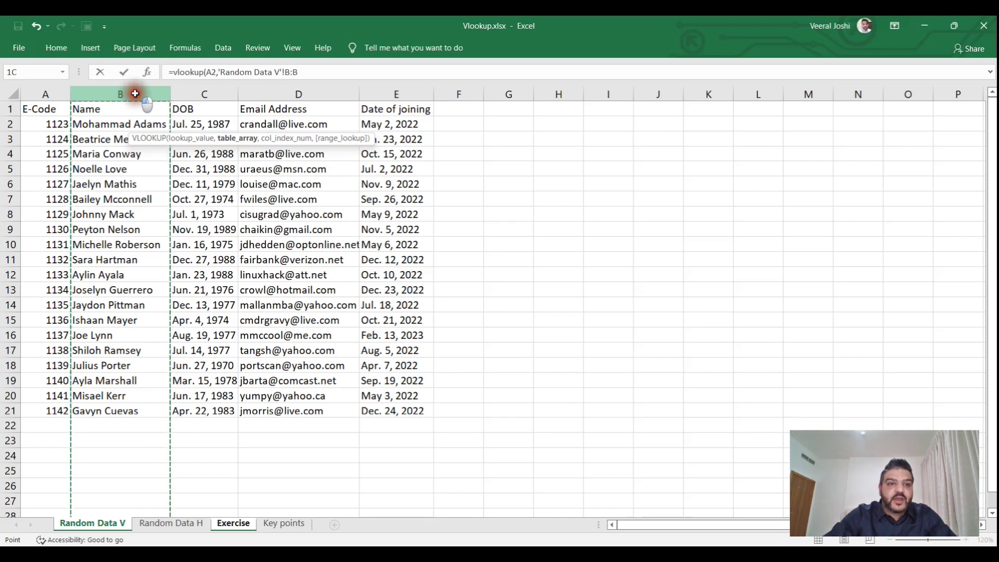
pyautogui.moveTo(135, 93); pyautogui.dragTo(204, 92)
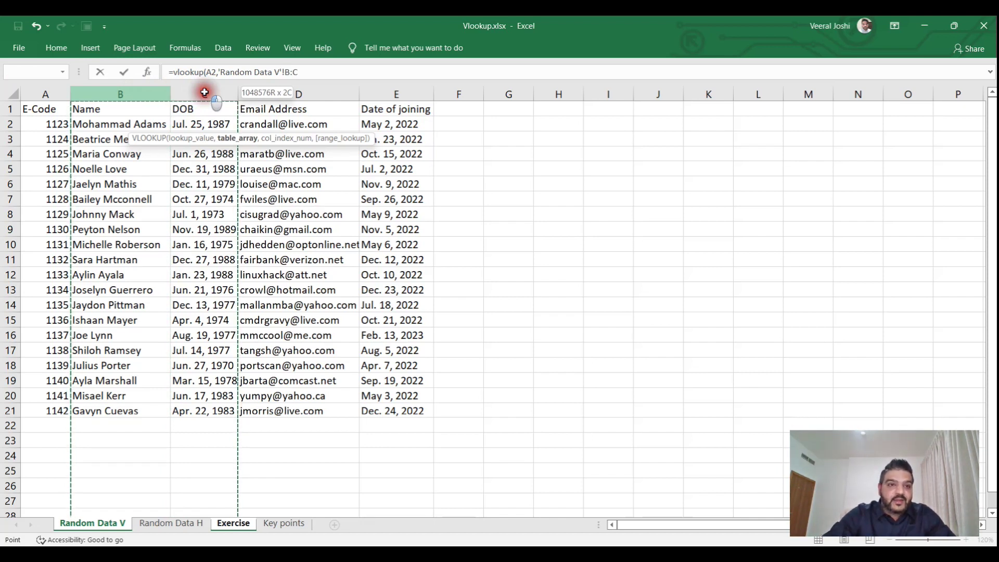
pyautogui.moveTo(205, 92); pyautogui.dragTo(204, 93)
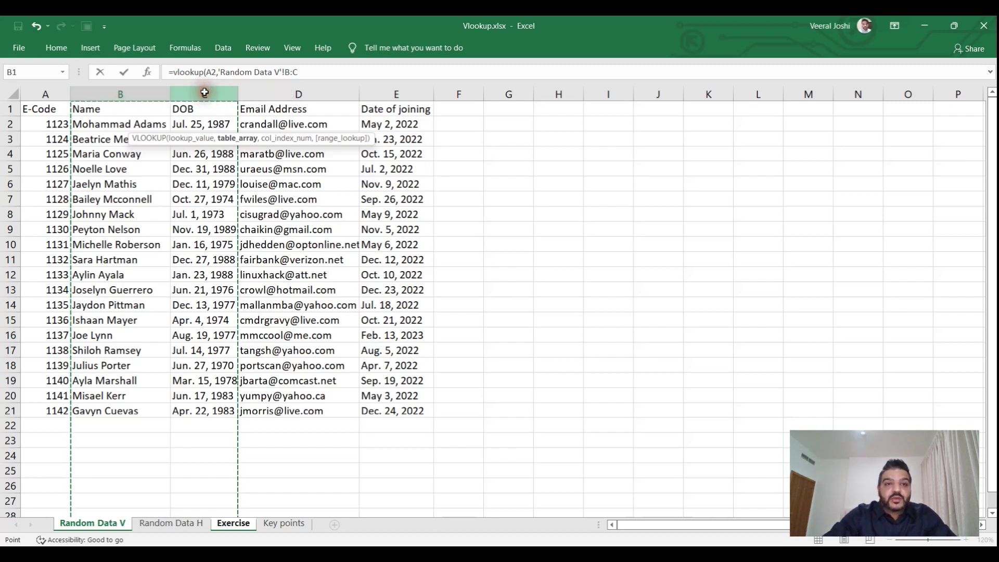
pyautogui.click(334, 70)
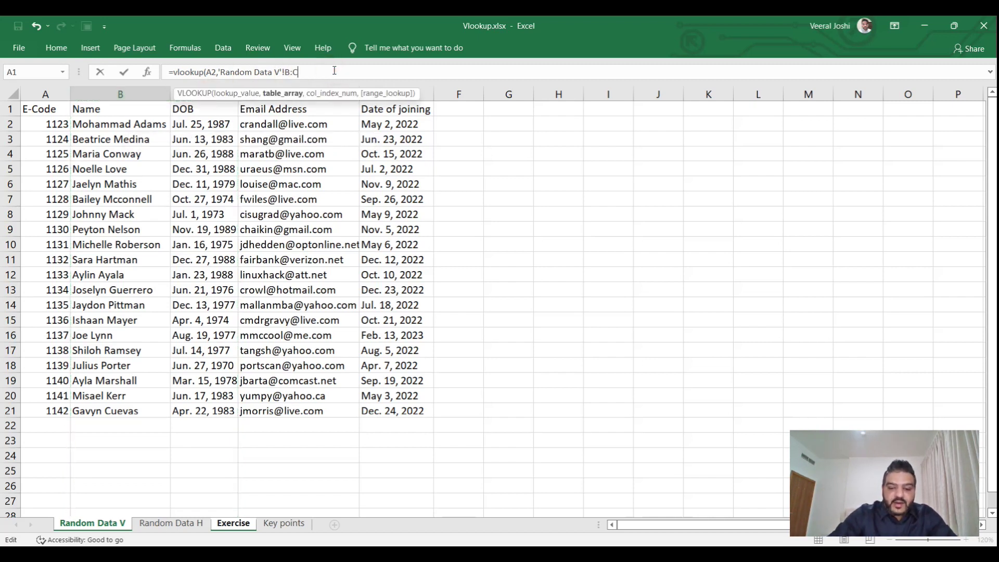
pyautogui.write(',2')
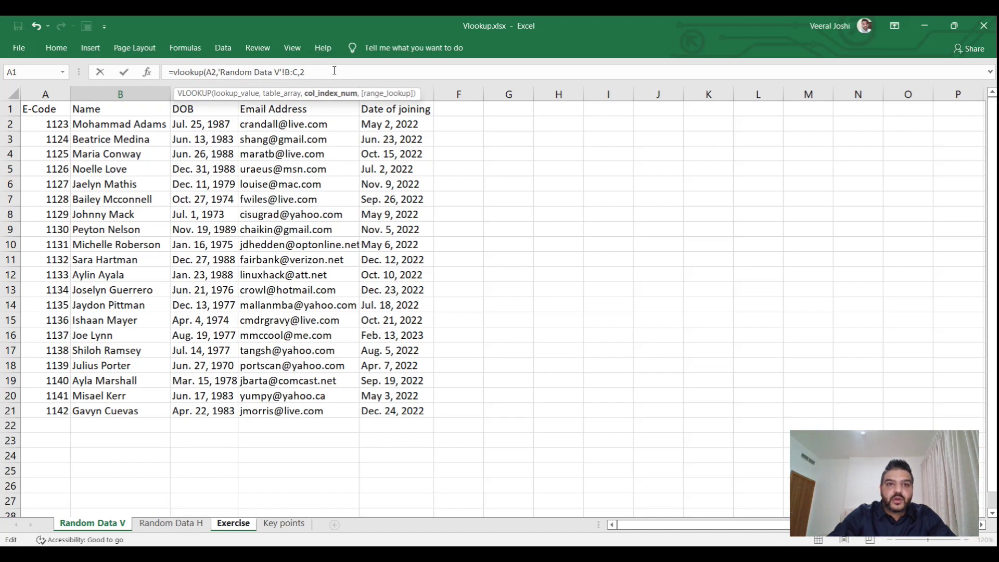
pyautogui.write(',')
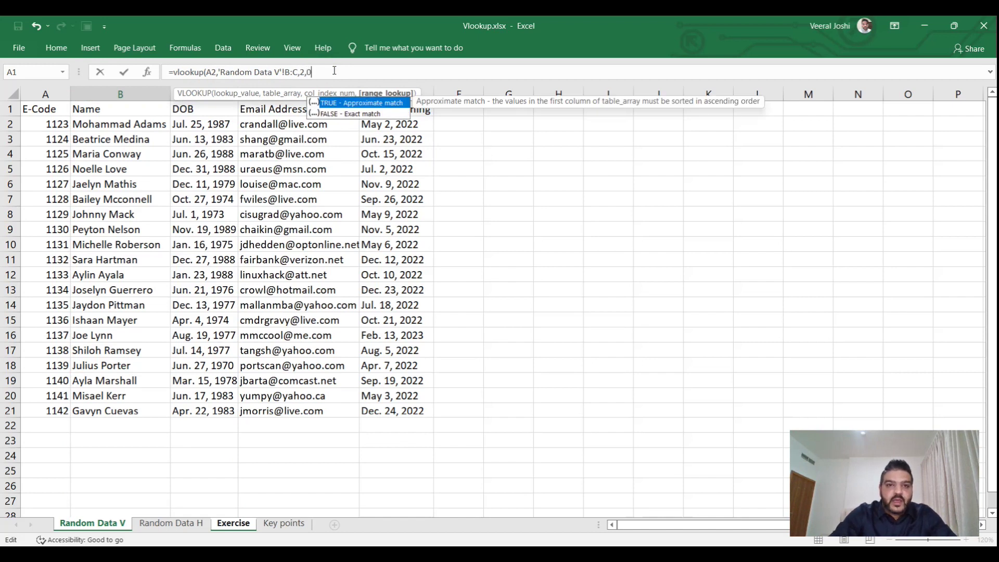
pyautogui.write('0)')
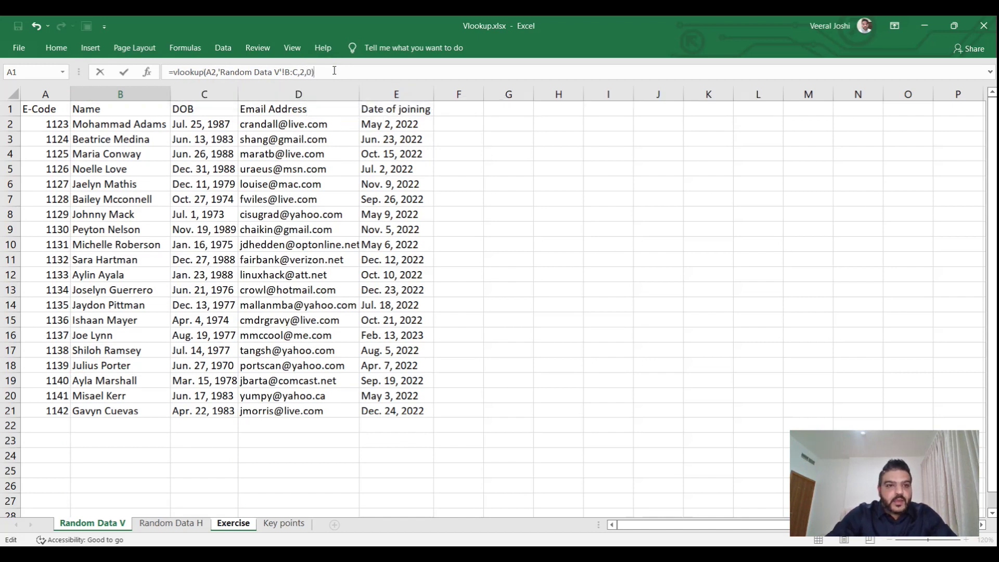
pyautogui.press('Return')
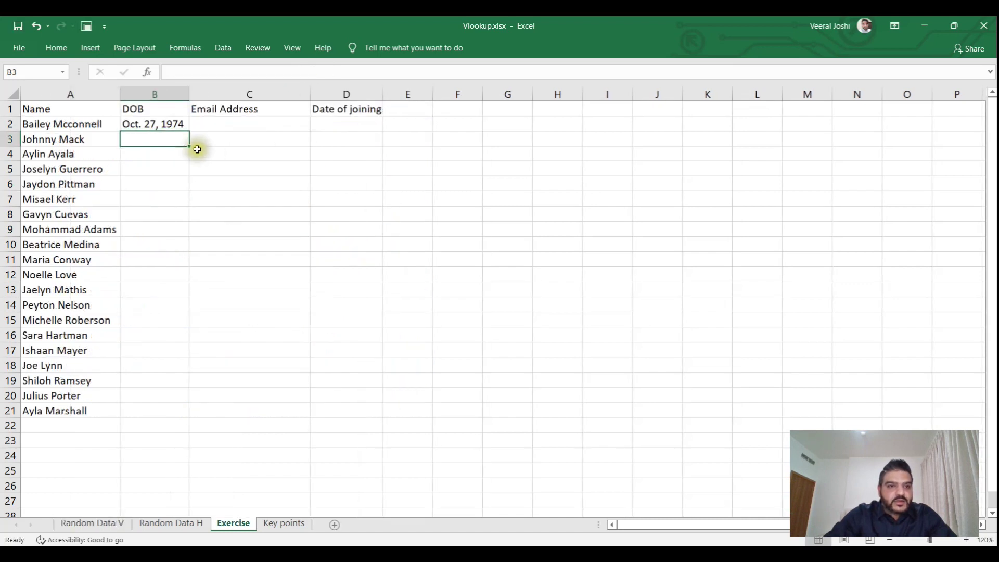
# Fill the B2 DOB formula down to B21 for all 20 names.
pyautogui.click(171, 123)
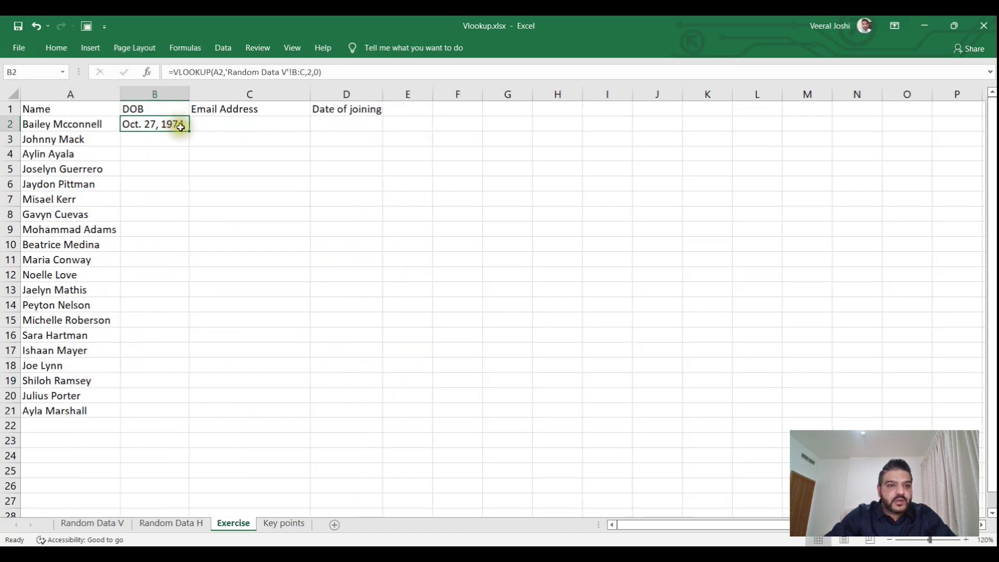
pyautogui.moveTo(187, 130); pyautogui.dragTo(197, 424)
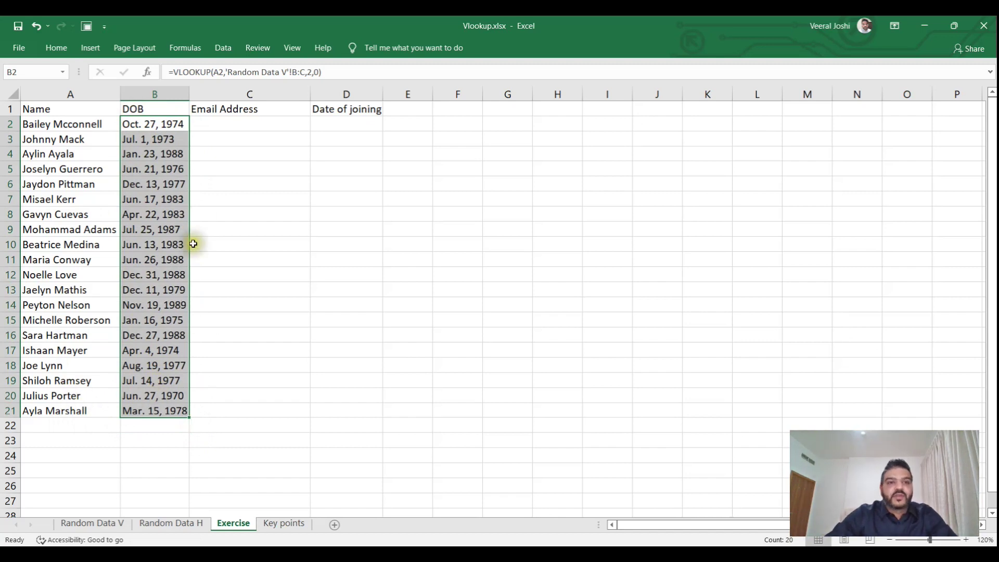
pyautogui.click(248, 120)
pyautogui.moveTo(248, 120); pyautogui.dragTo(248, 118)
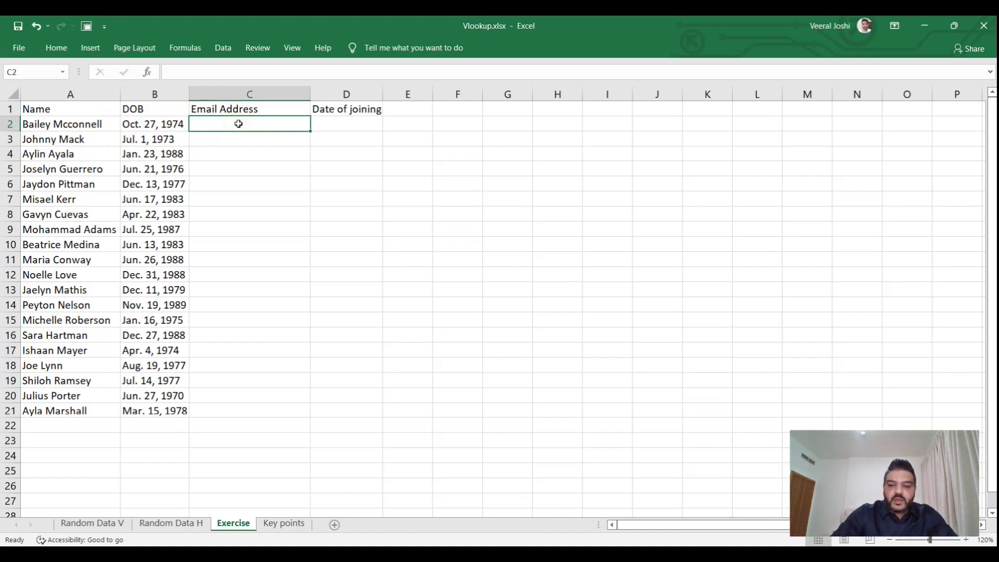
# Enter =VLOOKUP(A2,'Random Data V'!B:D,3,0) in C2 and fill it down to C21.
pyautogui.write('=')
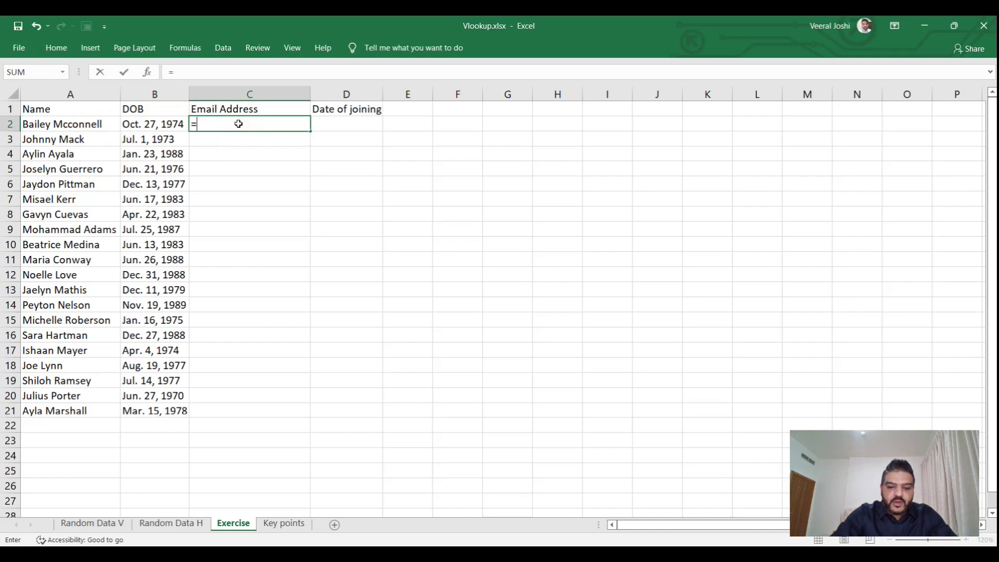
pyautogui.write('vlookup')
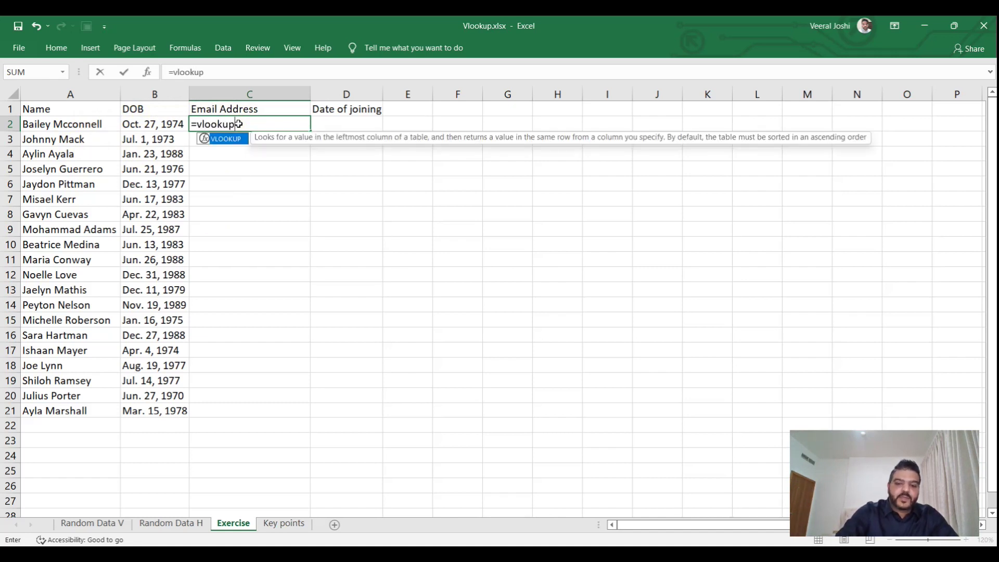
pyautogui.write('(')
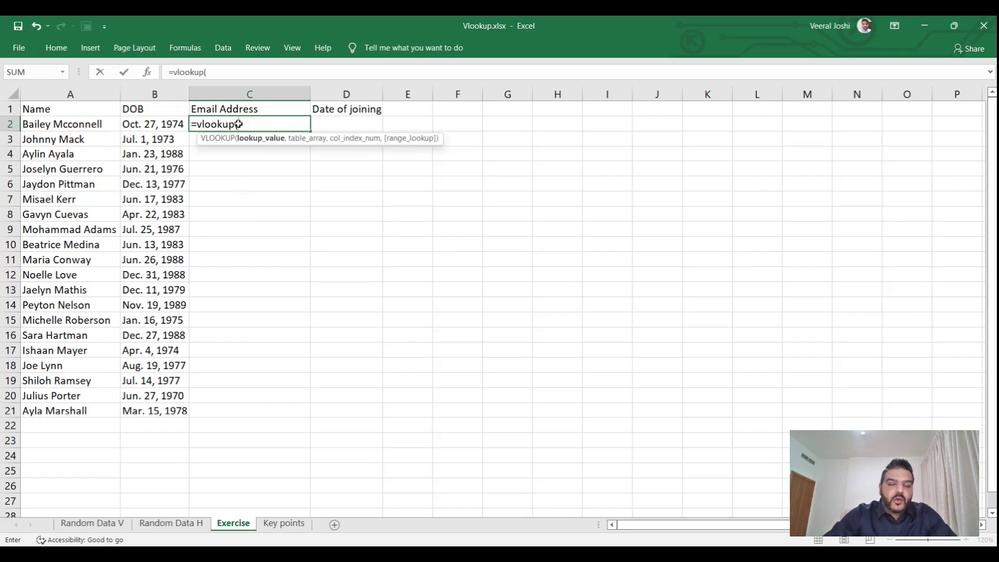
pyautogui.click(102, 125)
pyautogui.write(',')
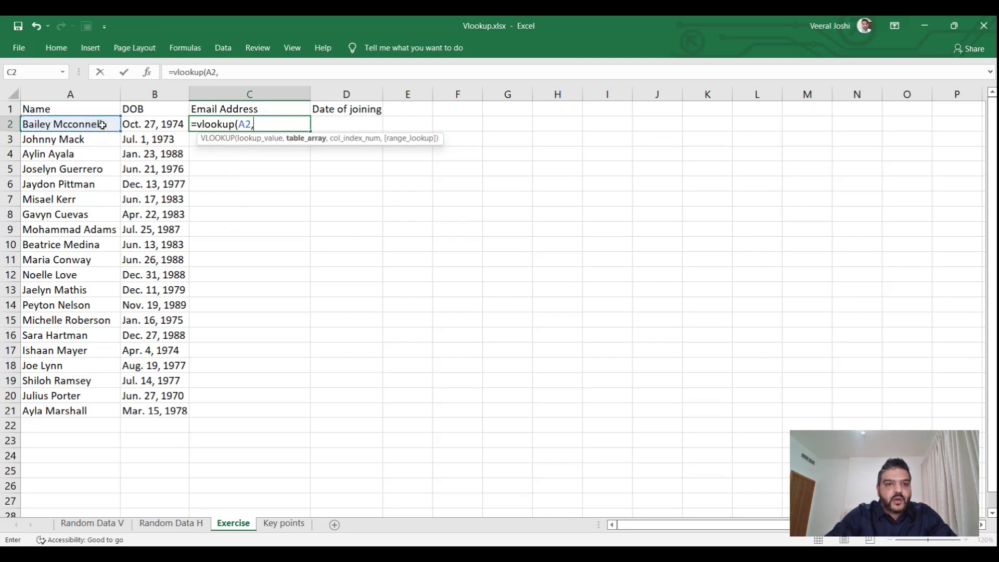
pyautogui.click(90, 523)
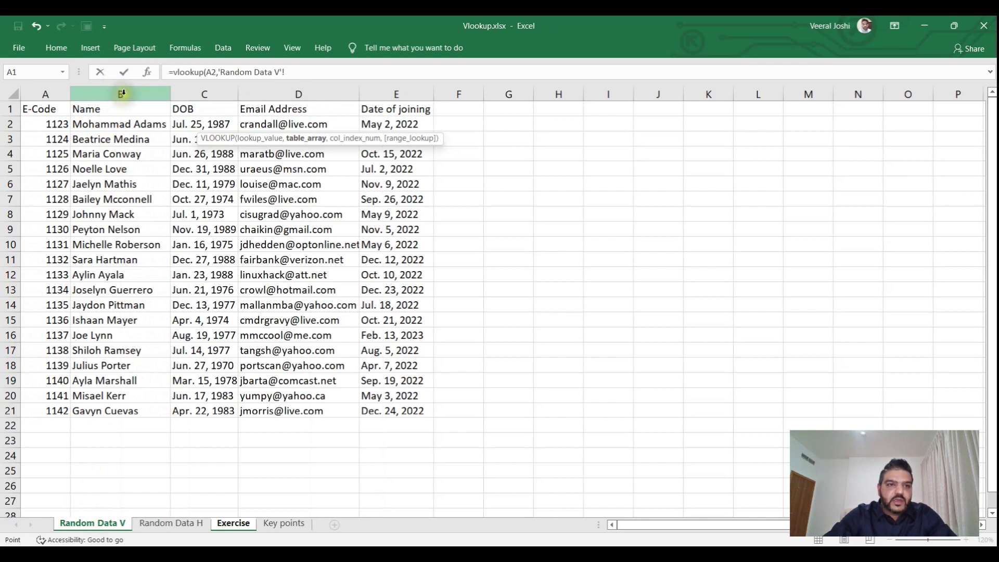
pyautogui.moveTo(123, 93); pyautogui.dragTo(188, 92)
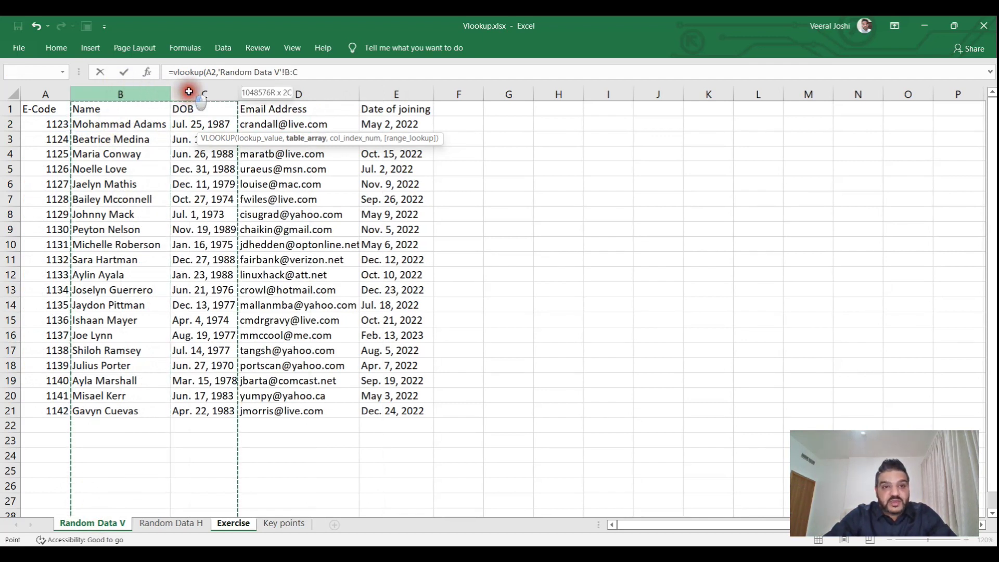
pyautogui.moveTo(189, 91); pyautogui.dragTo(267, 89)
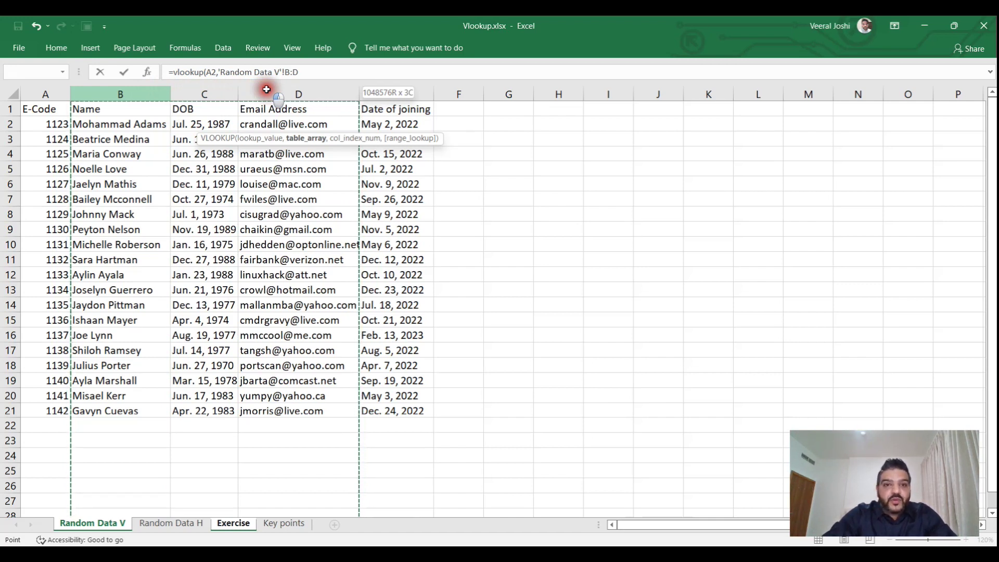
pyautogui.moveTo(267, 89); pyautogui.dragTo(267, 90)
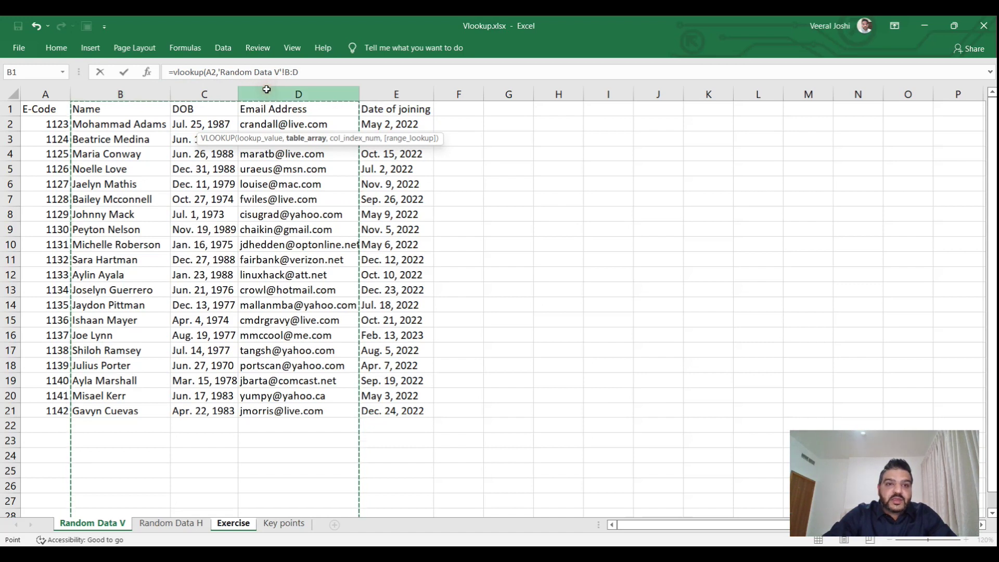
pyautogui.click(320, 70)
pyautogui.write(',')
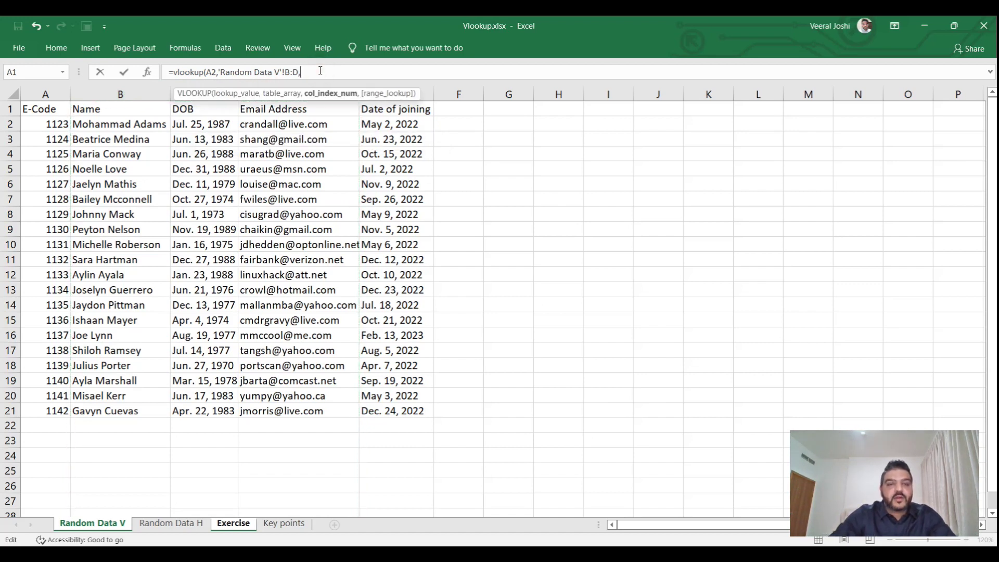
pyautogui.write('3,')
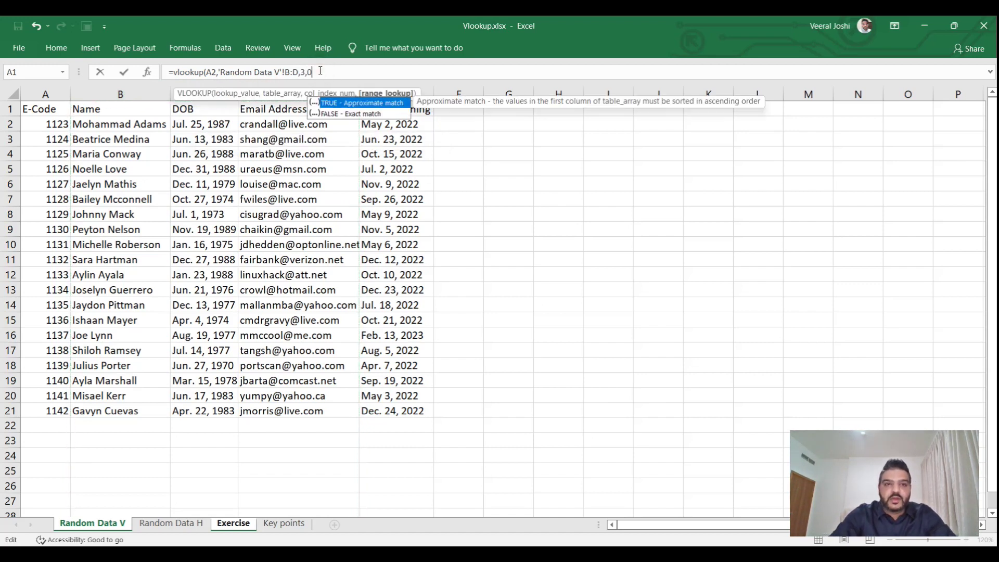
pyautogui.write('0)')
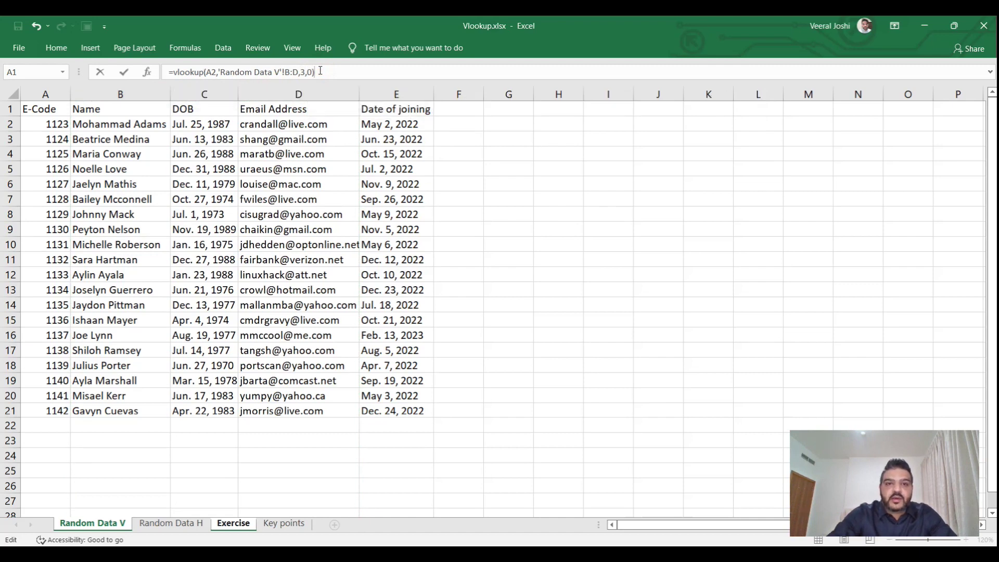
pyautogui.press('Return')
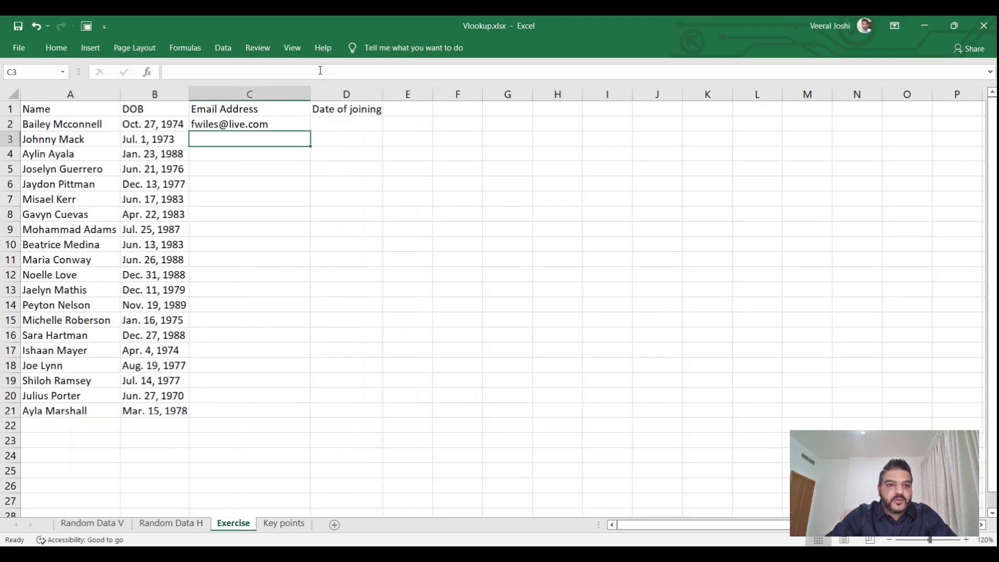
pyautogui.click(271, 119)
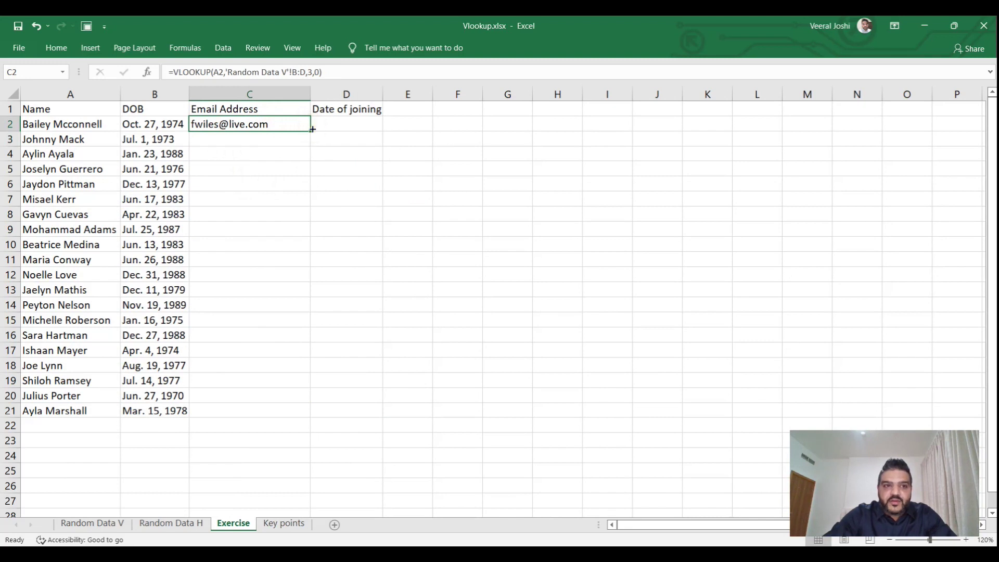
pyautogui.moveTo(312, 129); pyautogui.dragTo(309, 420)
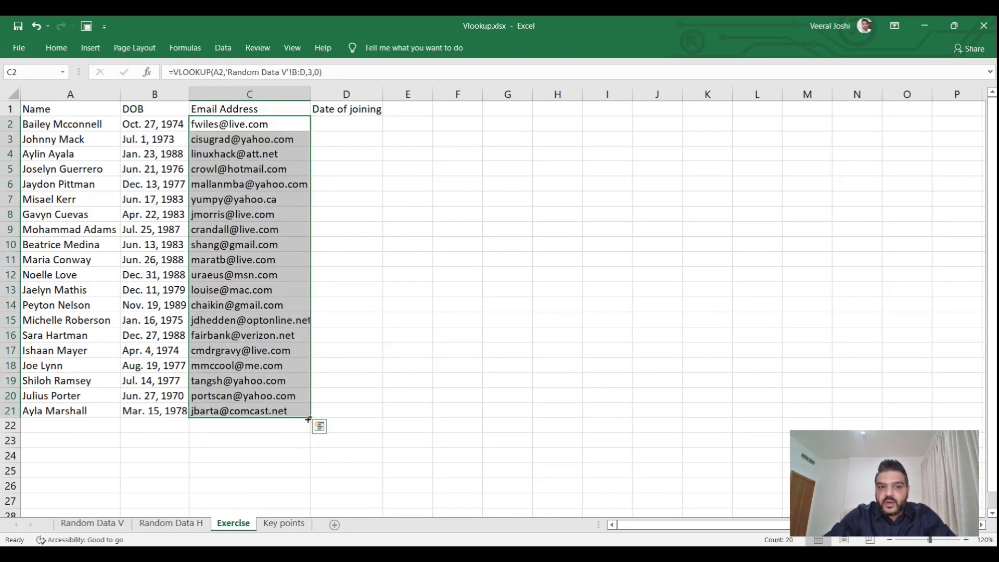
# Enter =VLOOKUP(A2,'Random Data V'!B:E,4,0) in D2 so it returns the joining date Sep. 26, 2022.
pyautogui.click(357, 124)
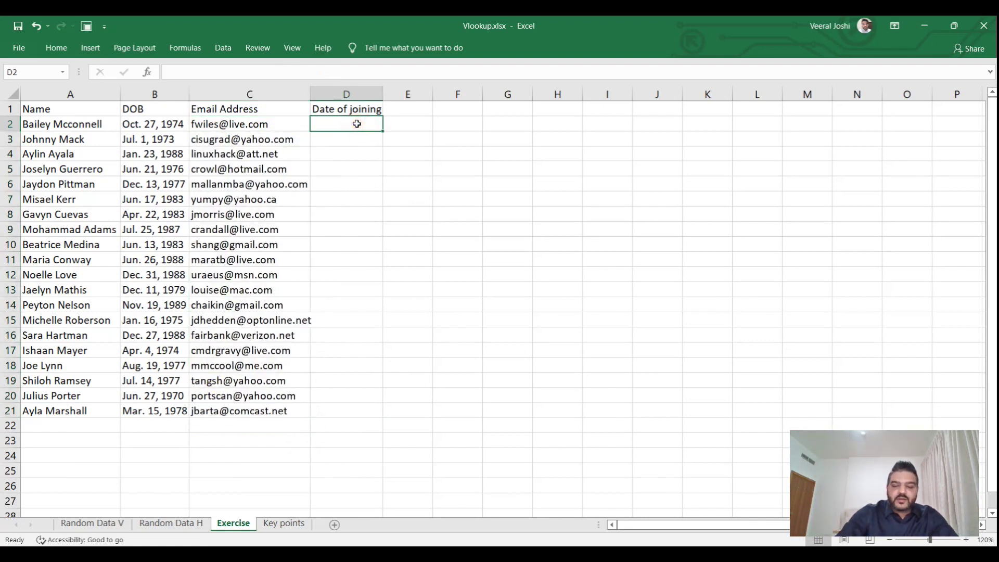
pyautogui.write('=')
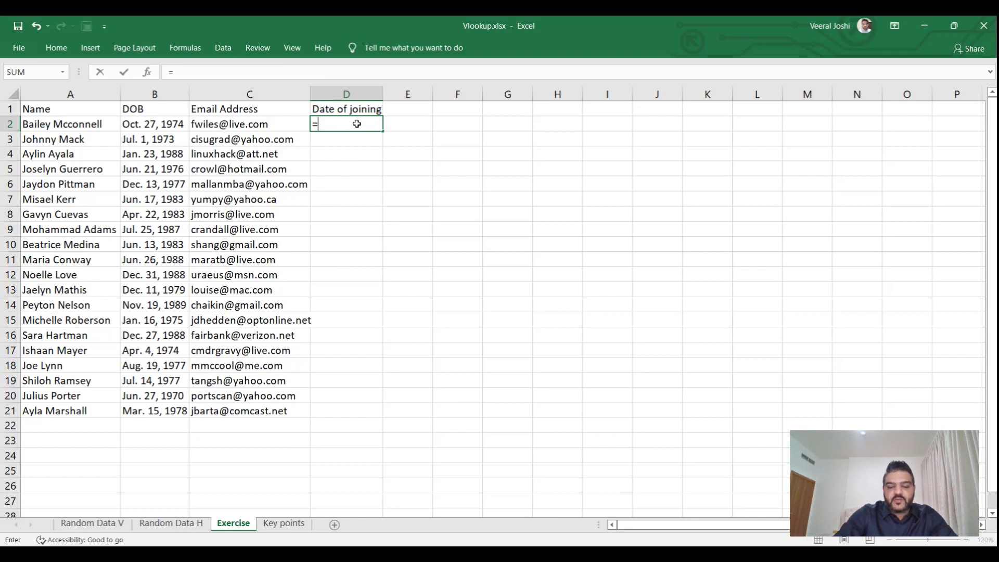
pyautogui.write('v')
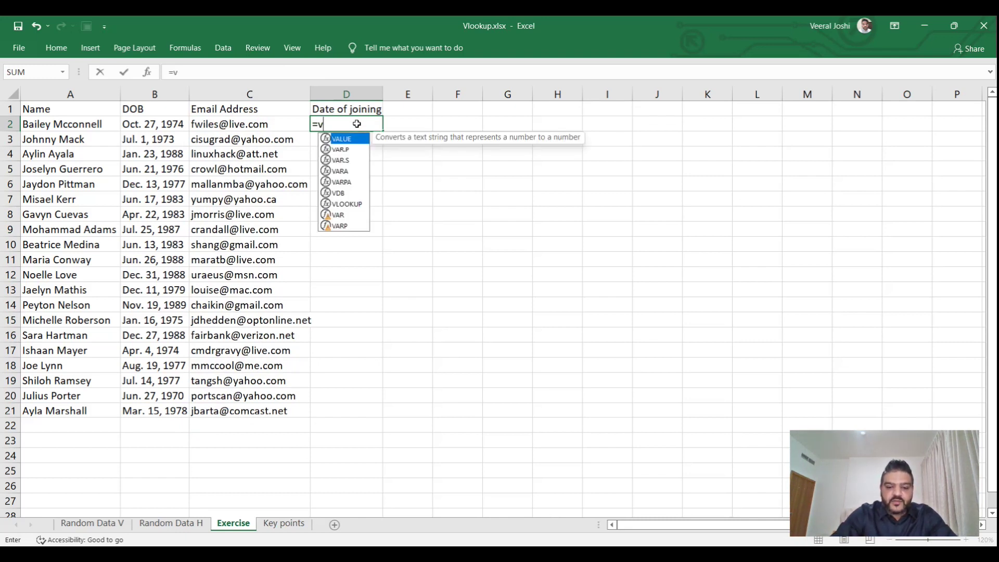
pyautogui.write('lookup(')
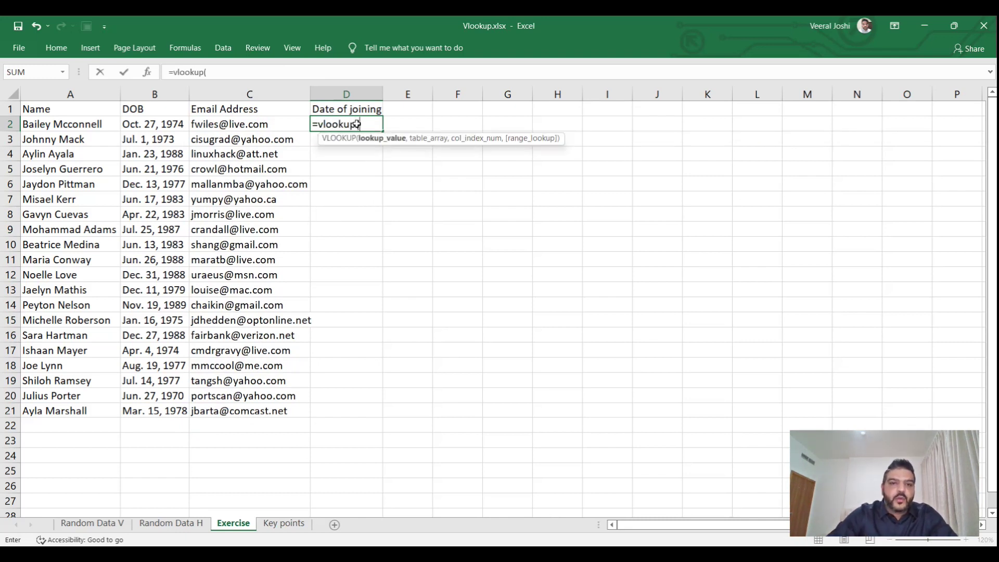
pyautogui.click(87, 125)
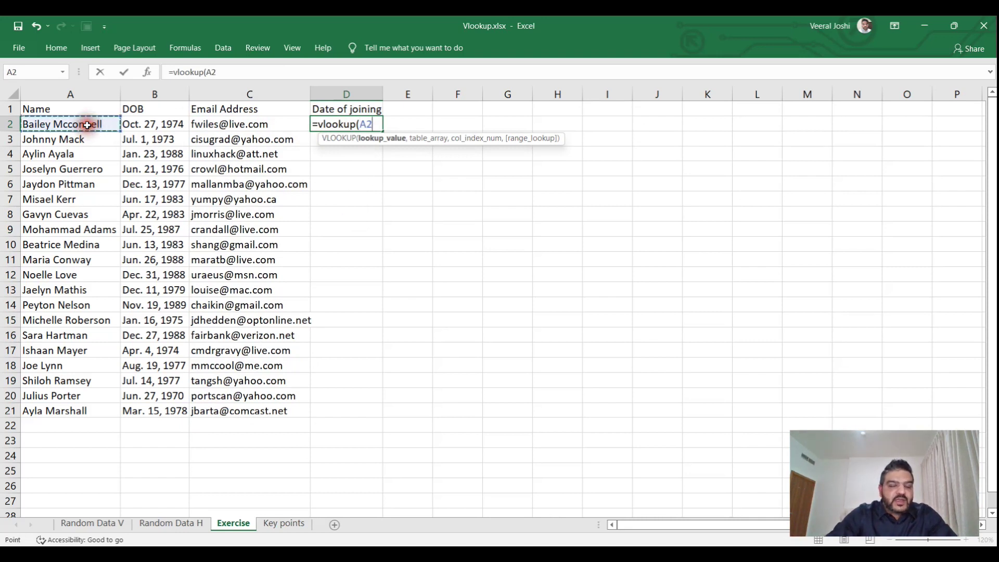
pyautogui.write(",'Random Data V'!")
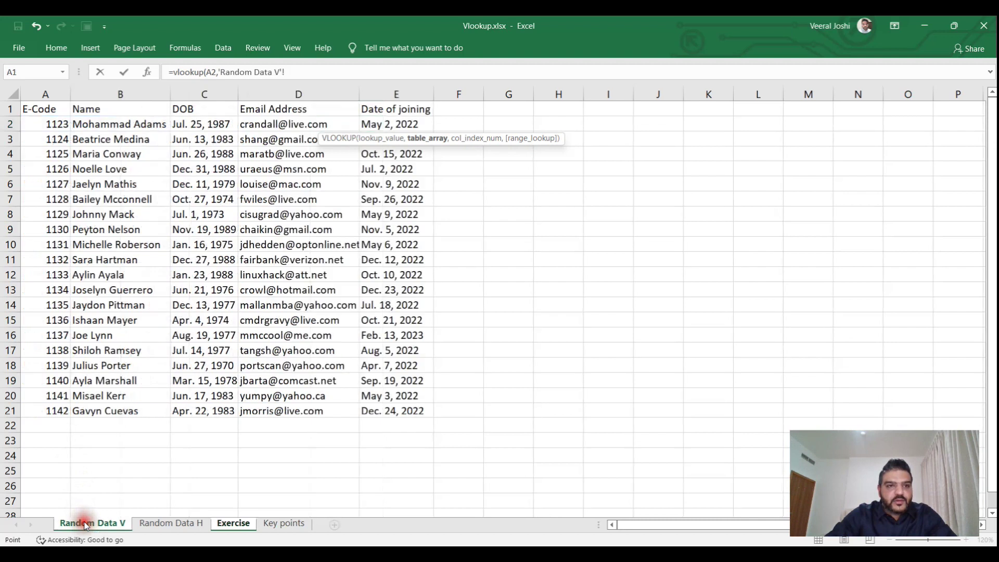
pyautogui.moveTo(122, 92); pyautogui.dragTo(388, 87)
pyautogui.write(',')
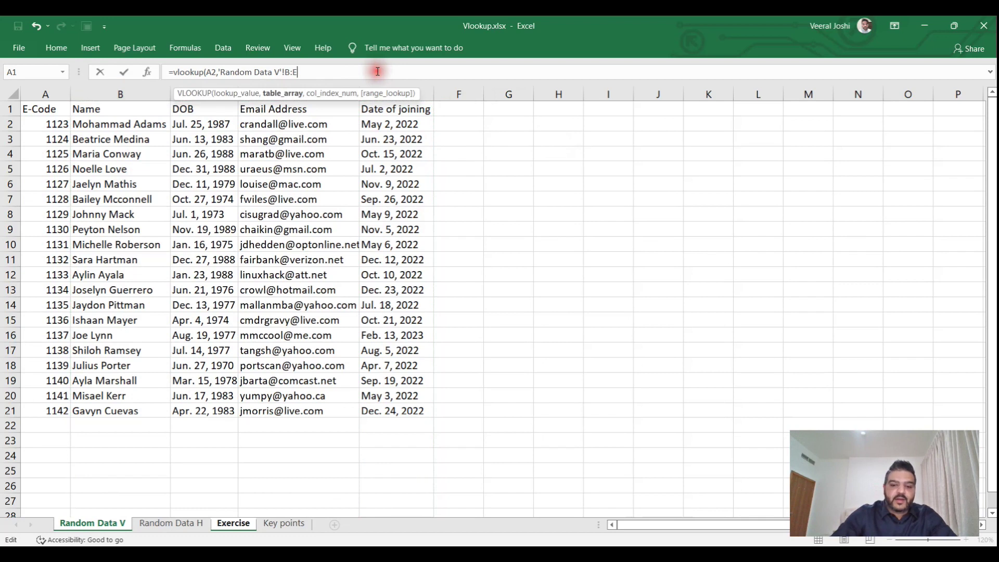
pyautogui.write('4')
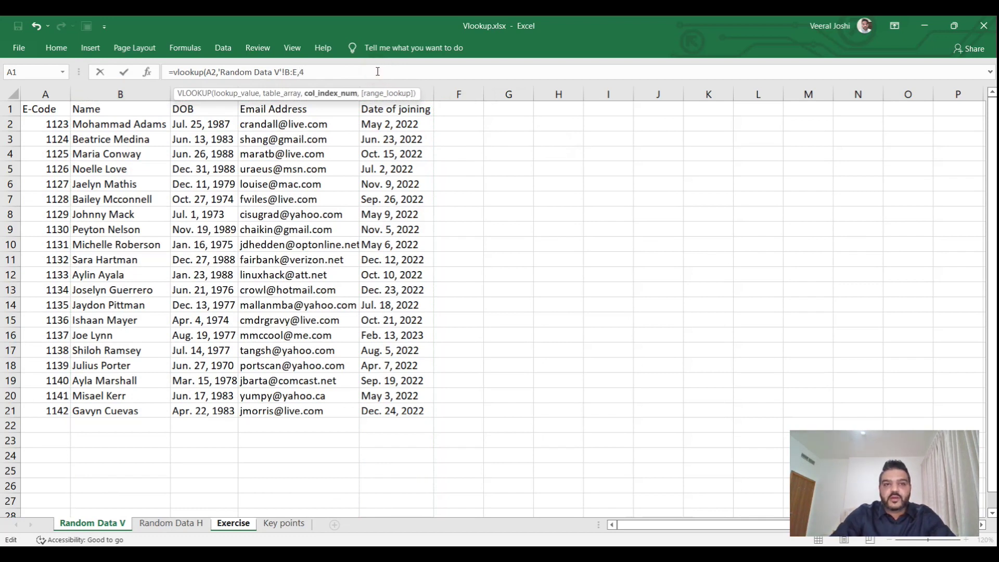
pyautogui.write(',')
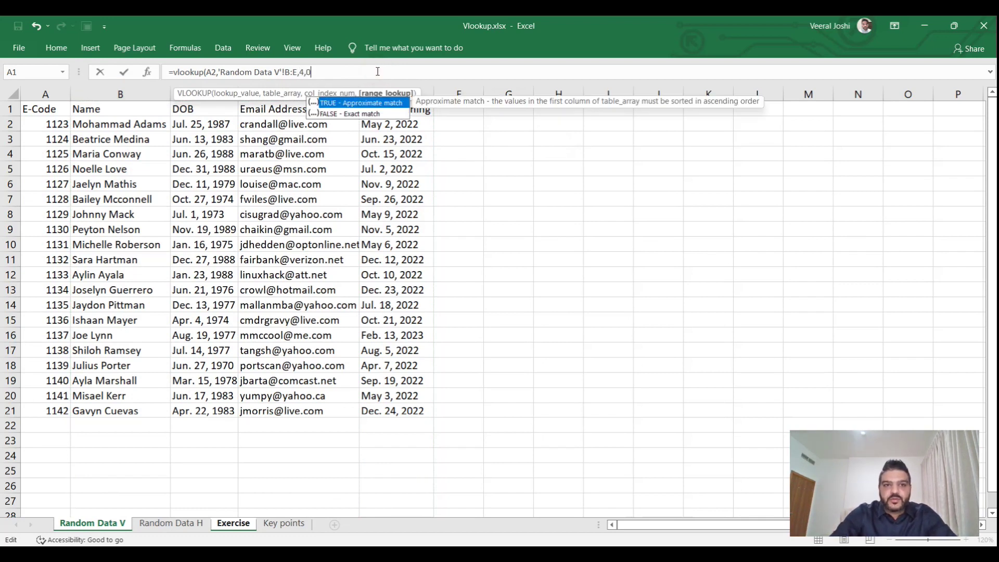
pyautogui.write('0)')
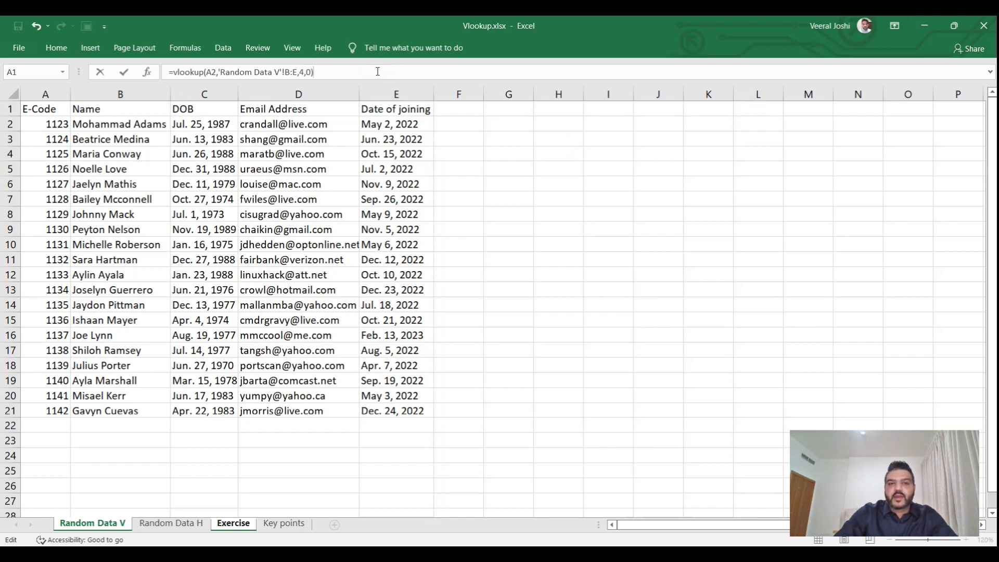
pyautogui.press('Return')
pyautogui.click(364, 124)
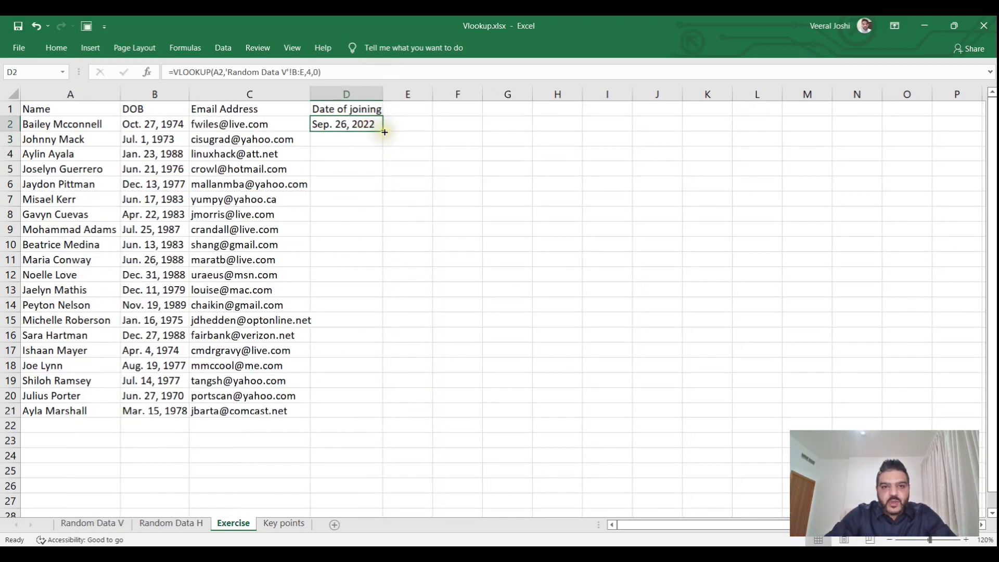
pyautogui.moveTo(384, 130); pyautogui.dragTo(390, 422)
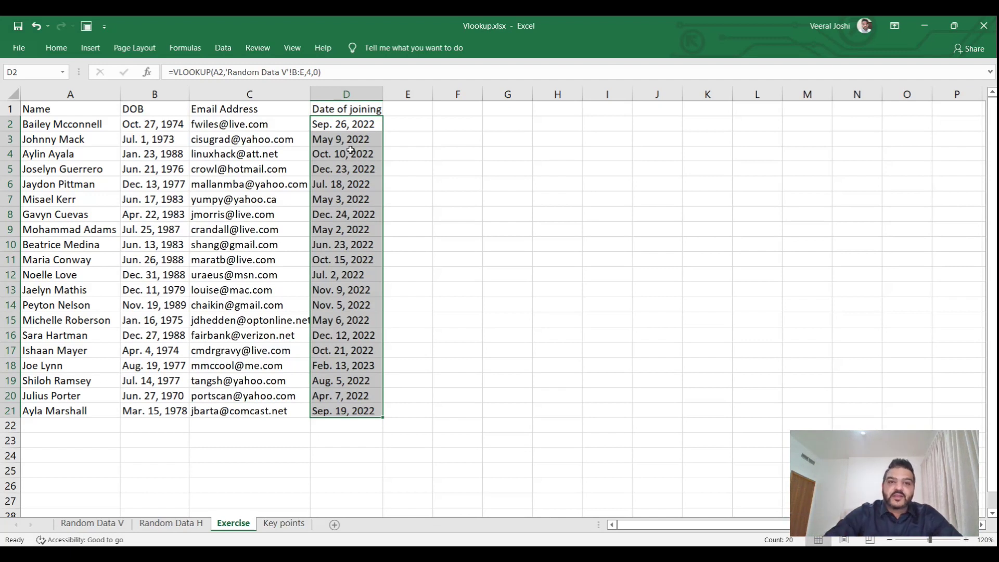
pyautogui.moveTo(226, 124); pyautogui.dragTo(233, 396)
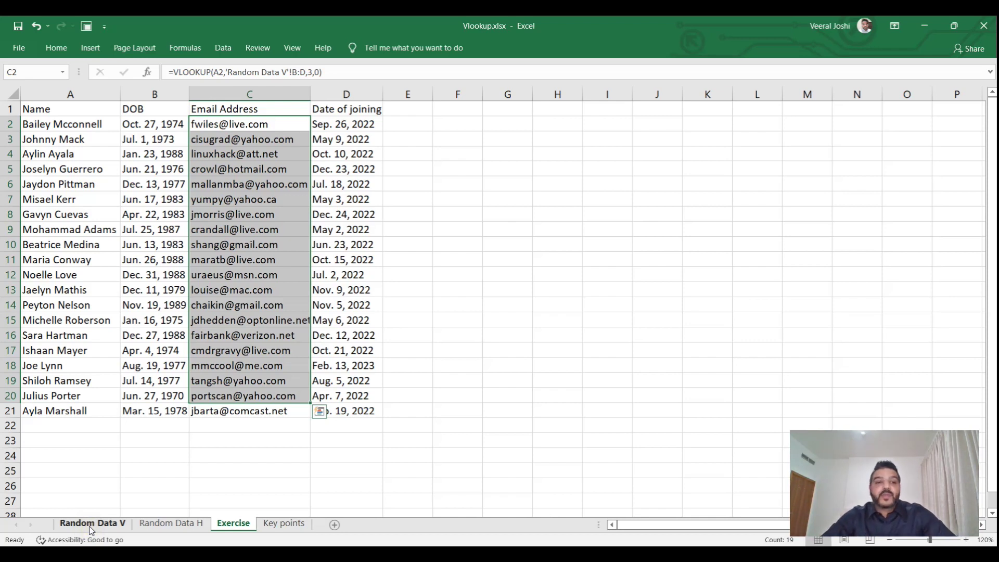
# Compare the Random Data V and Random Data H table layouts, then return to Exercise cell B2.
pyautogui.click(91, 526)
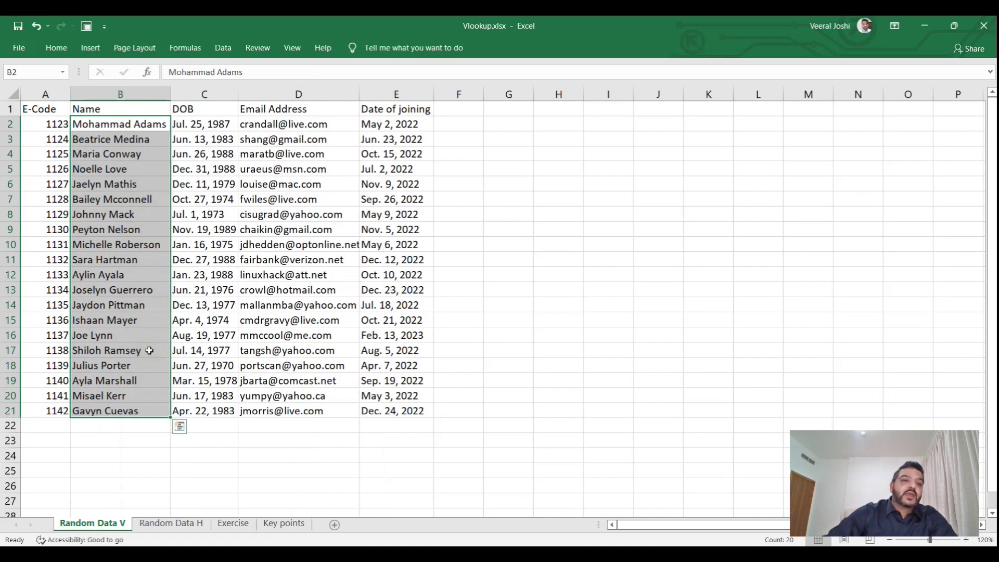
pyautogui.click(179, 526)
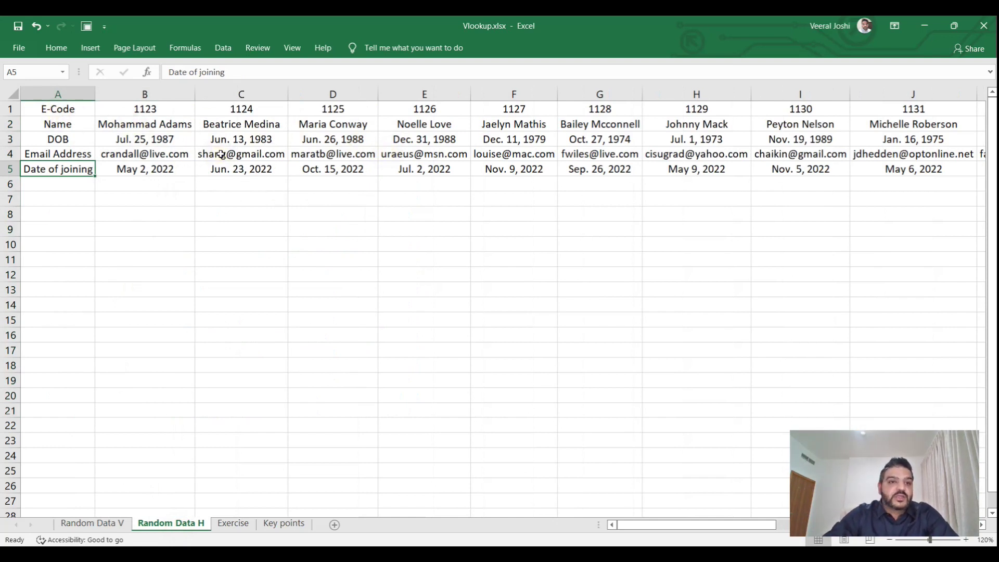
pyautogui.hotkey('ctrl', 'pagedown')
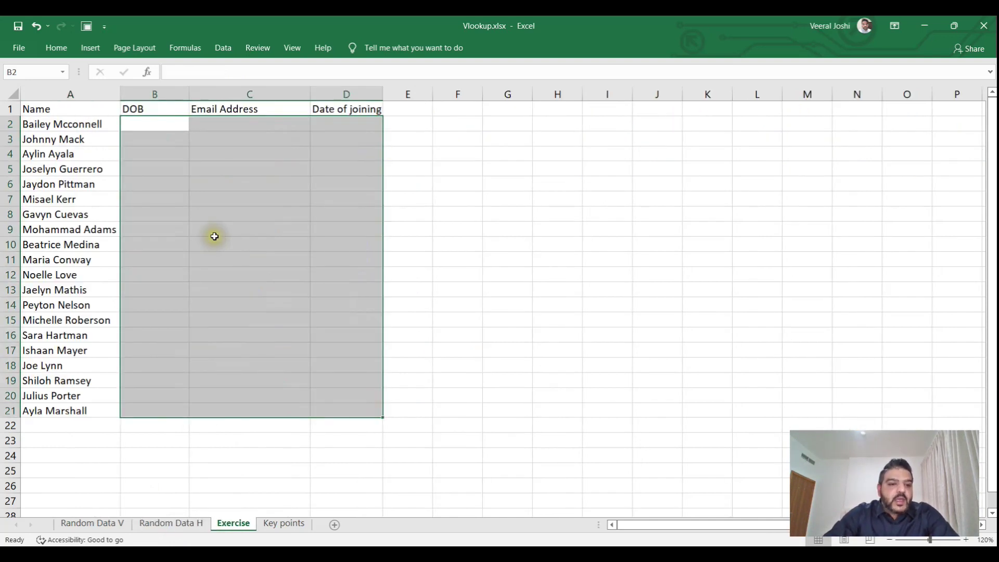
pyautogui.click(112, 523)
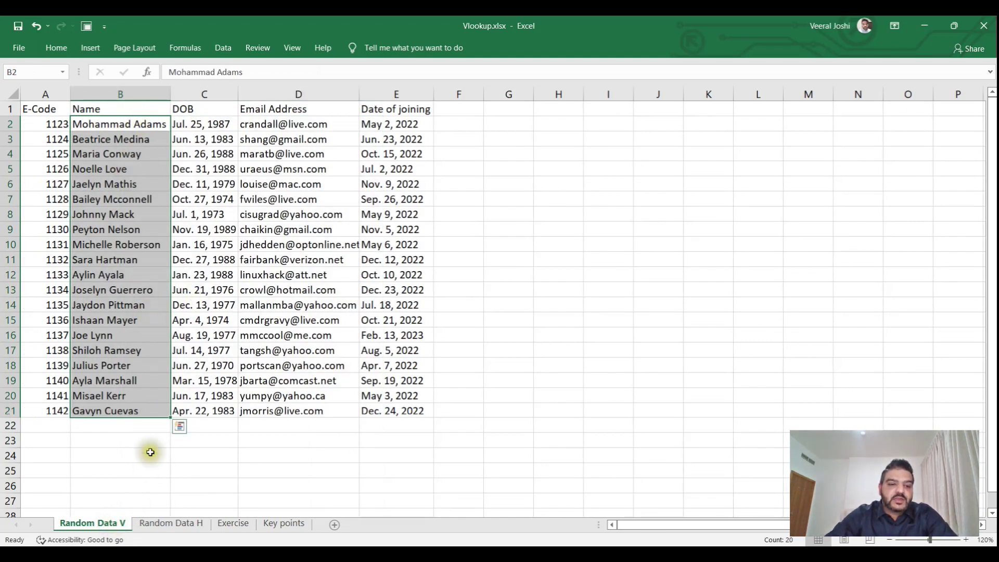
pyautogui.click(155, 527)
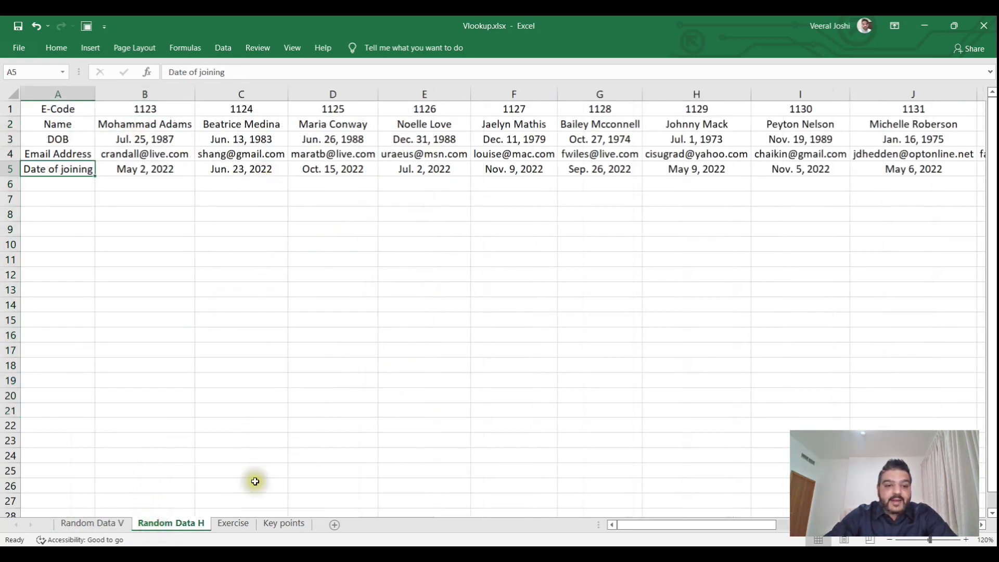
pyautogui.click(239, 523)
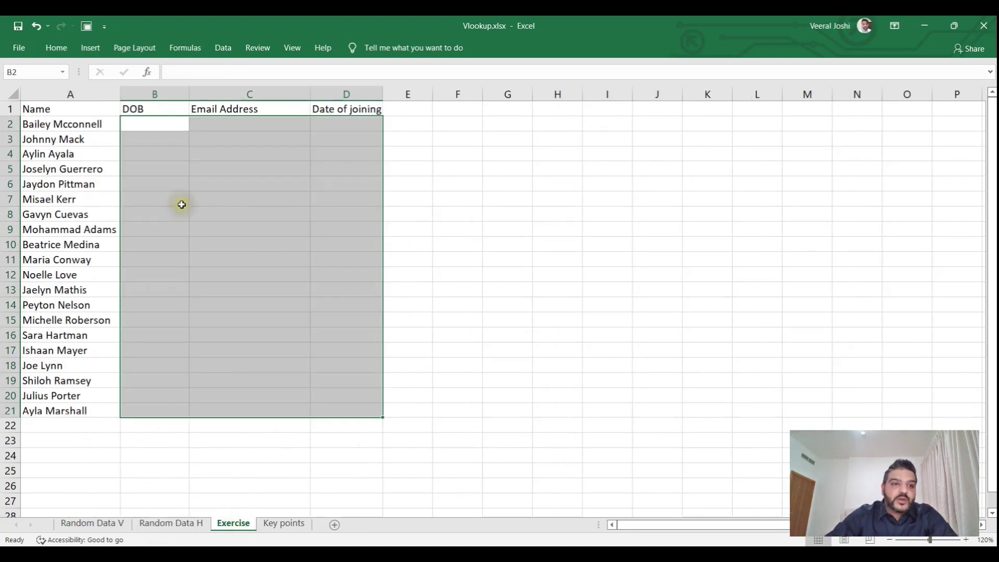
pyautogui.click(160, 122)
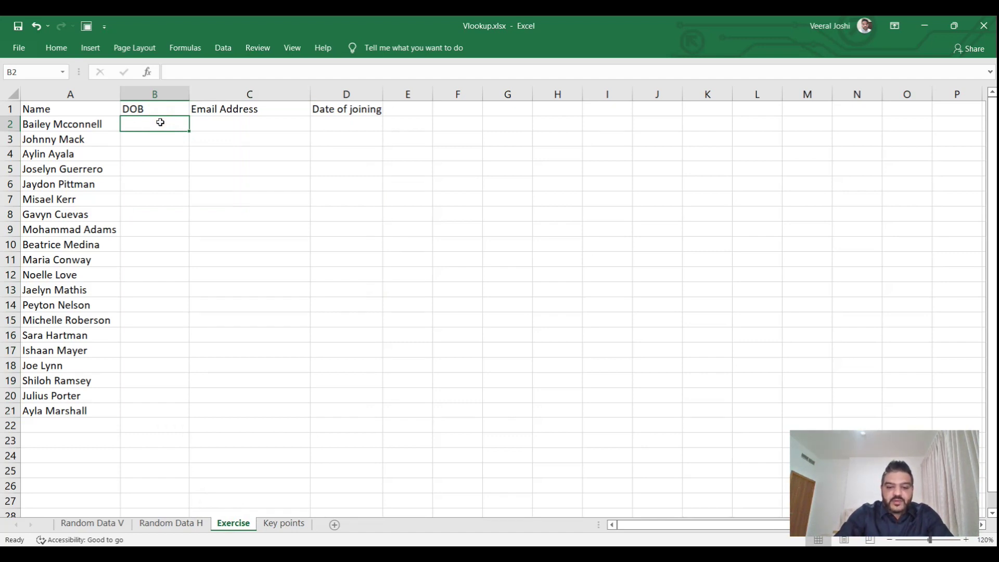
# Enter =HLOOKUP(A2,'Random Data H'!2:3,2,0) in B2 so it returns the DOB Oct. 27, 1974.
pyautogui.write('=h')
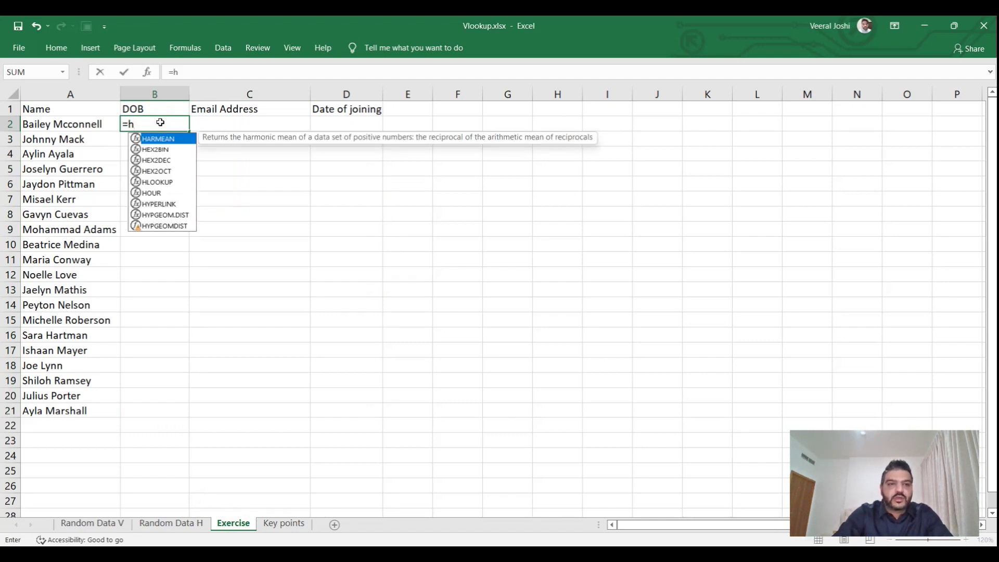
pyautogui.write('lookup')
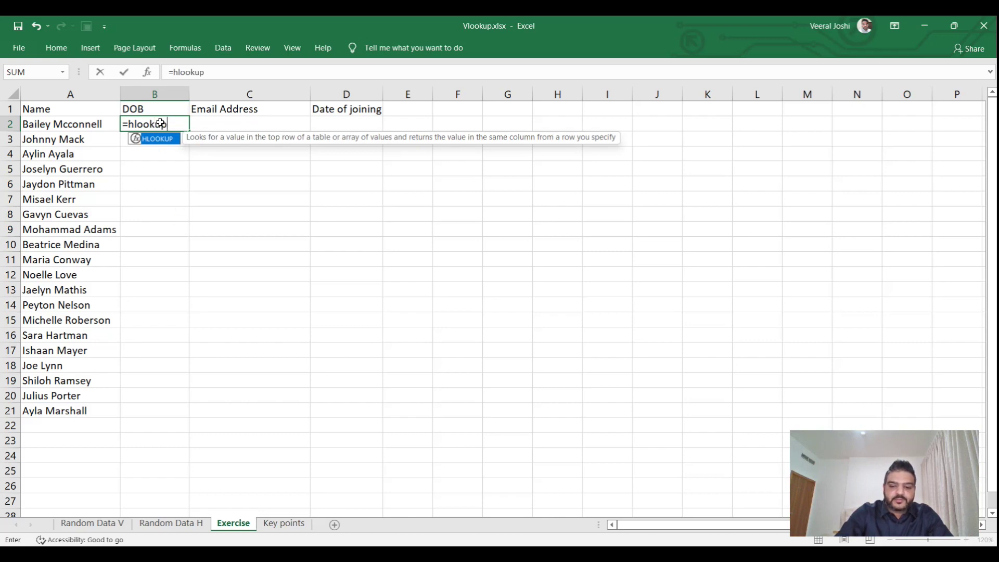
pyautogui.write('(')
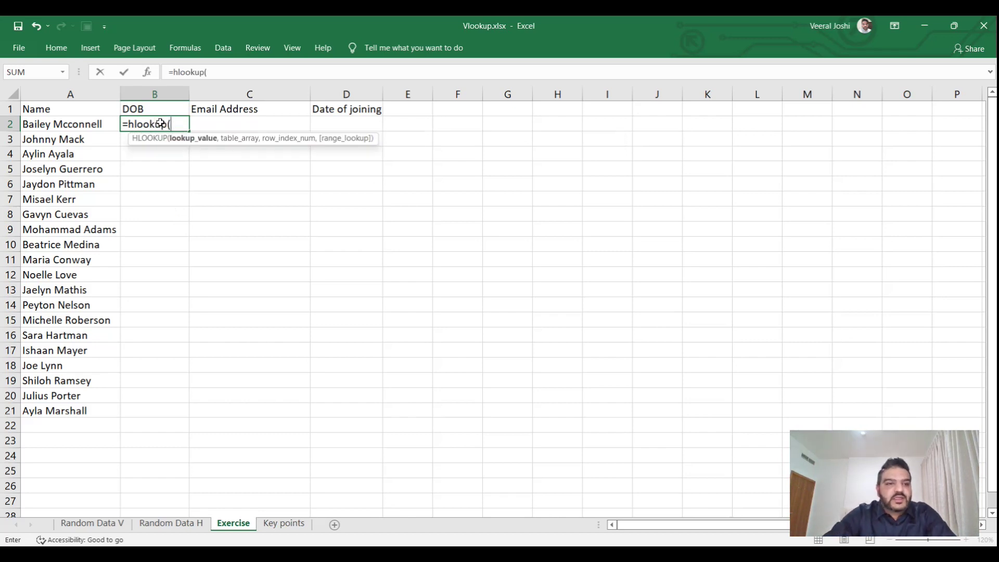
pyautogui.click(78, 124)
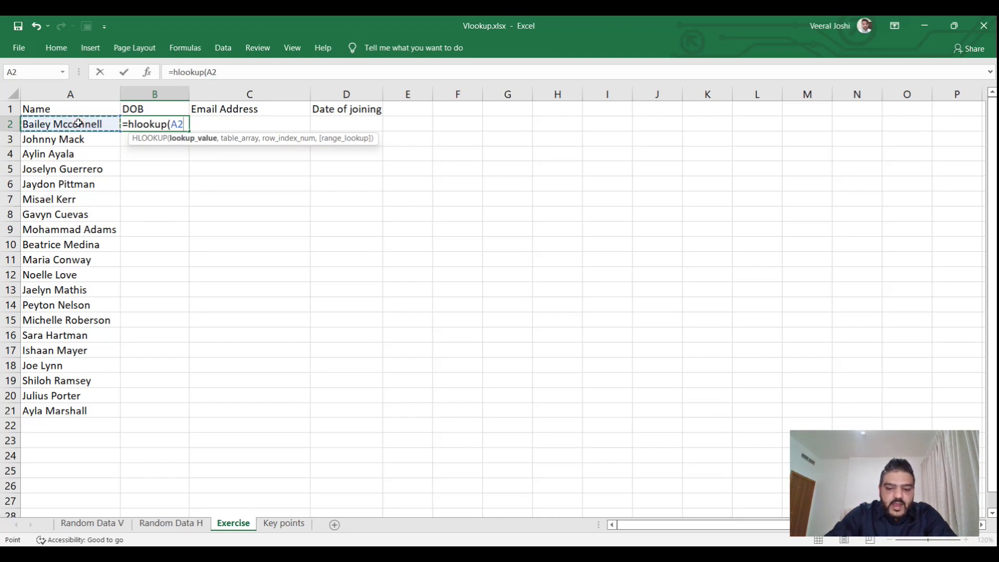
pyautogui.write(',')
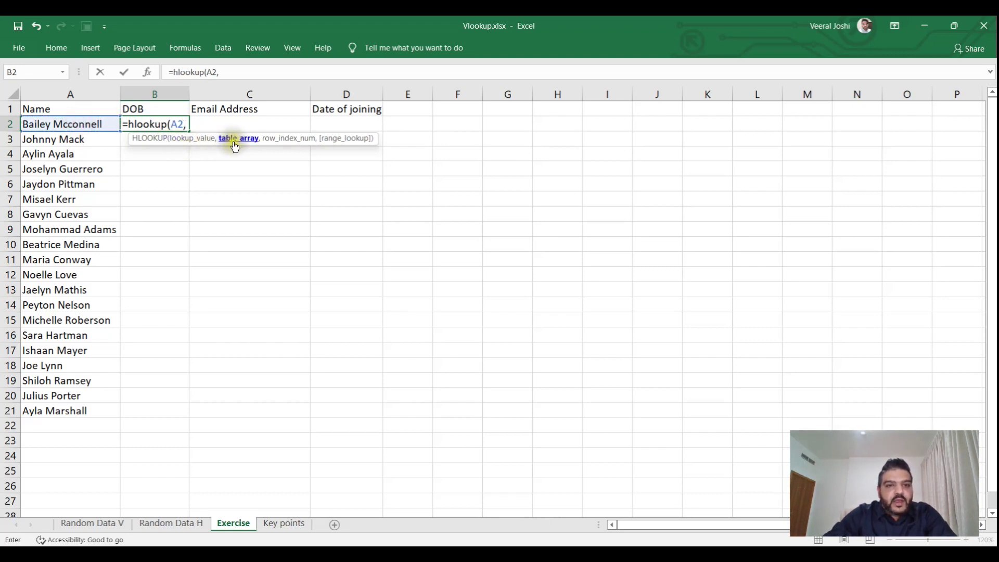
pyautogui.click(170, 525)
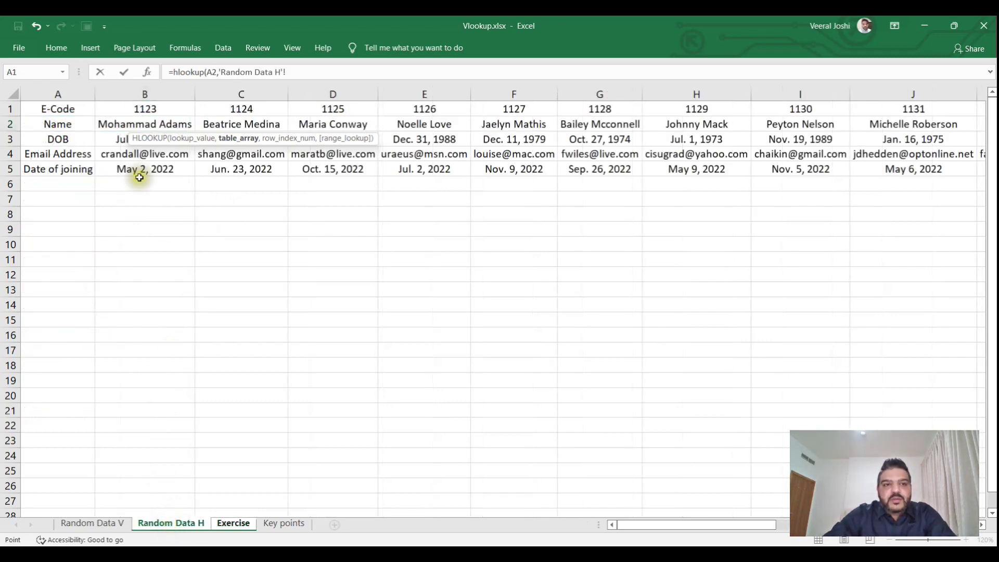
pyautogui.click(155, 91)
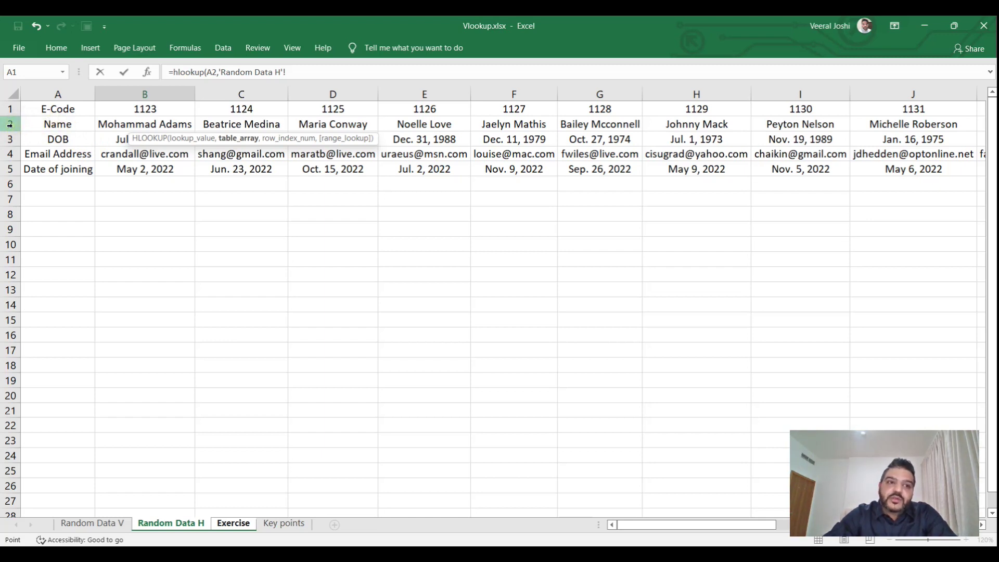
pyautogui.moveTo(9, 124); pyautogui.dragTo(13, 142)
pyautogui.click(321, 71)
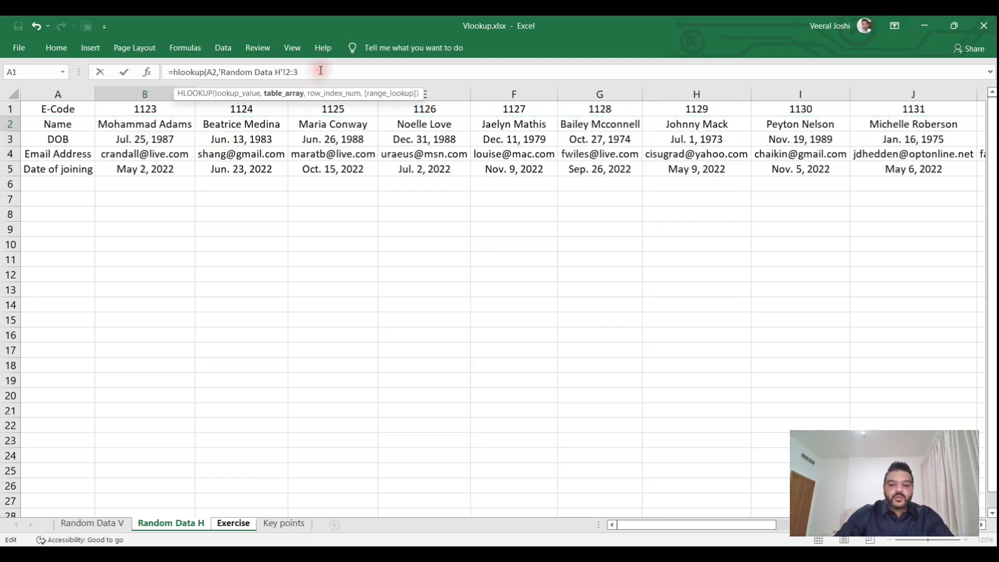
pyautogui.write(',')
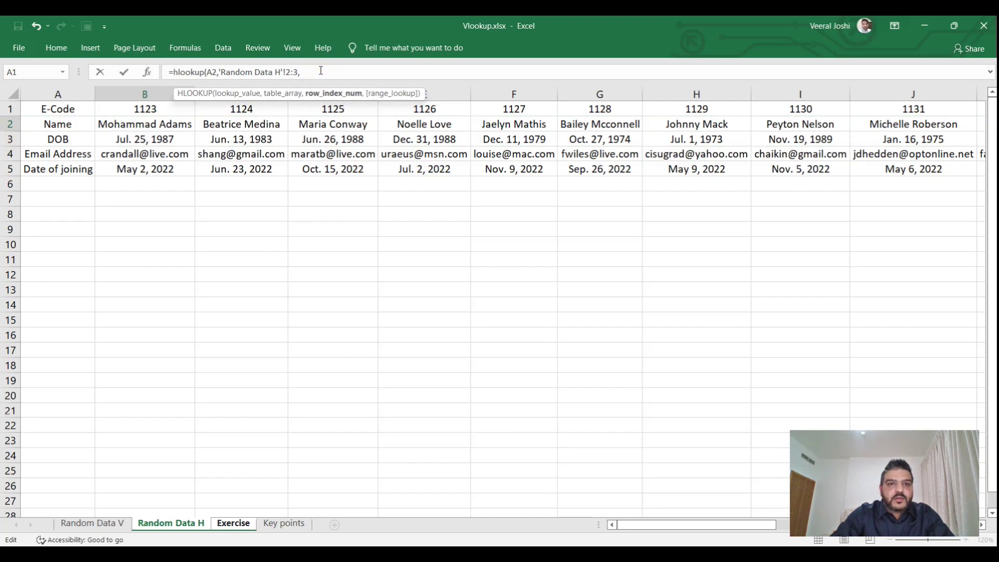
pyautogui.write('2,')
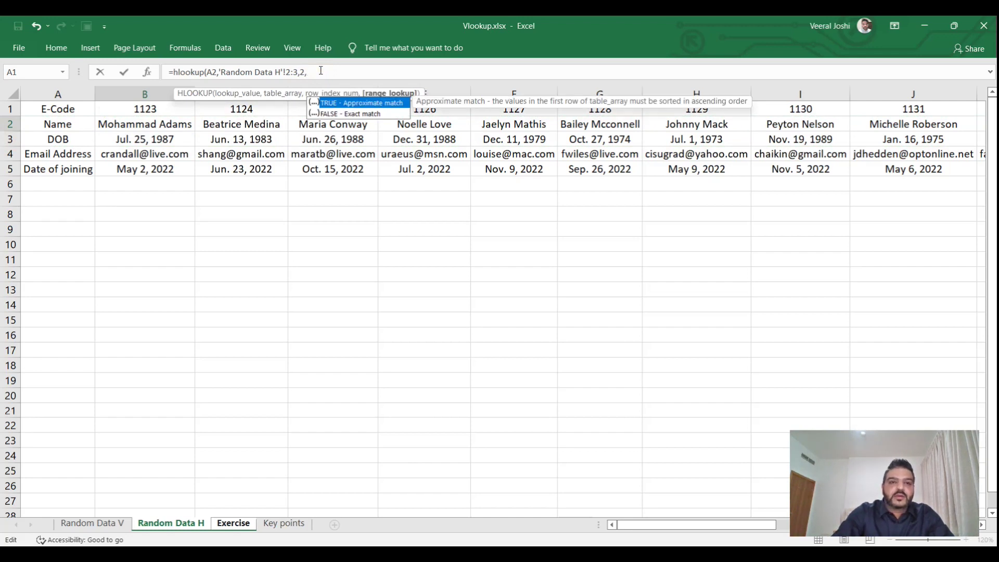
pyautogui.write('0)')
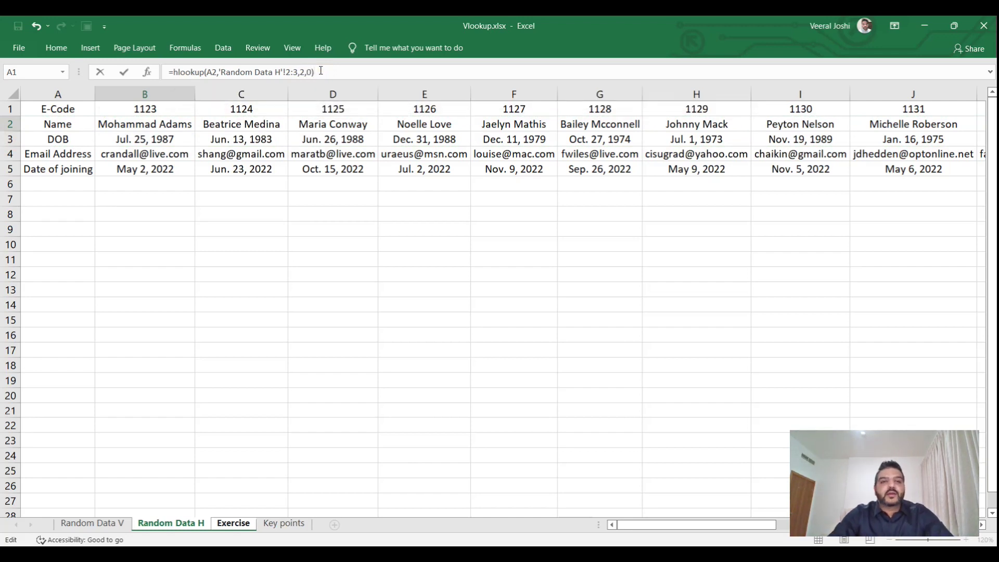
pyautogui.press('Return')
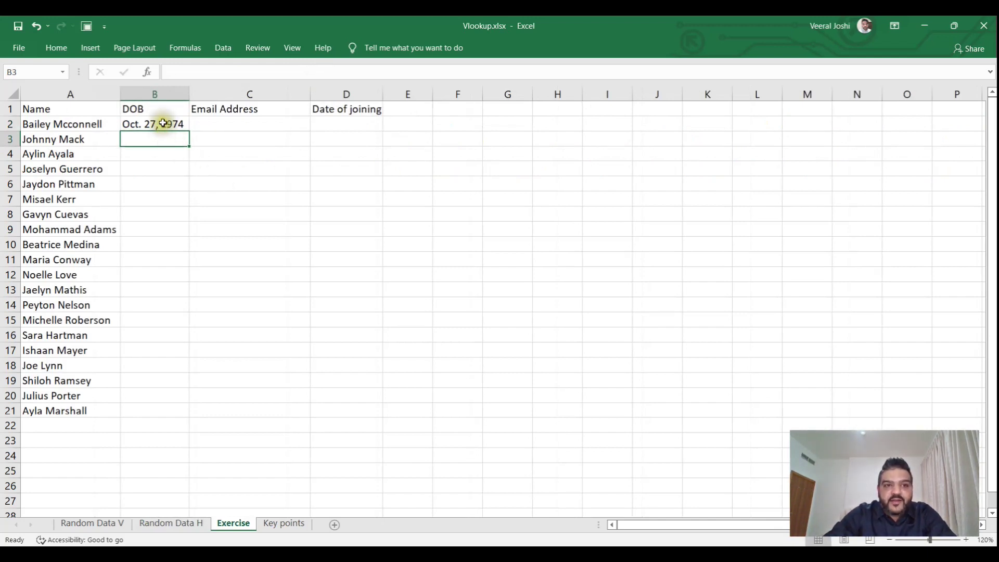
pyautogui.click(163, 123)
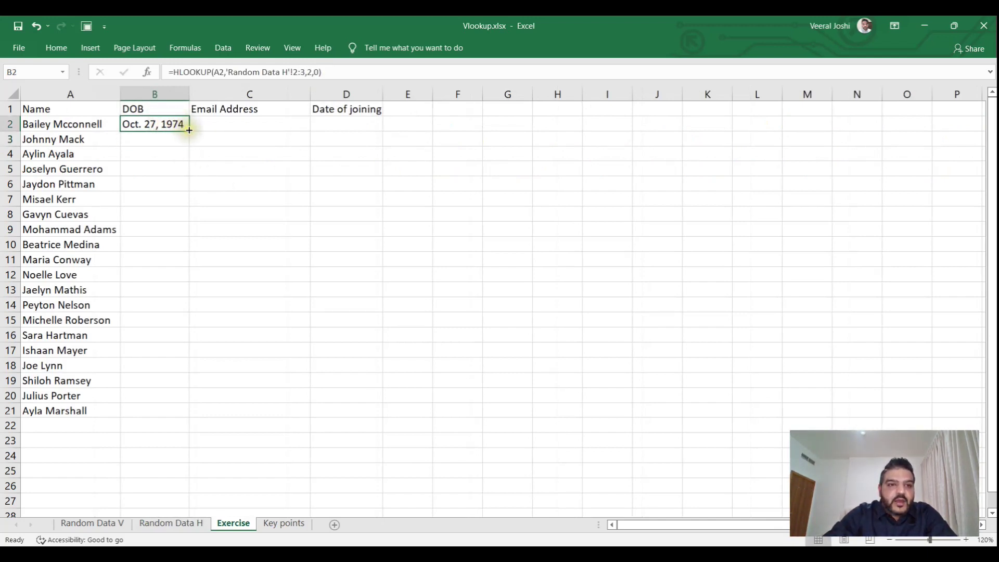
# Fill the B2 DOB formula down to B21, leaving #N/A in B3:B21.
pyautogui.moveTo(189, 130); pyautogui.dragTo(189, 419)
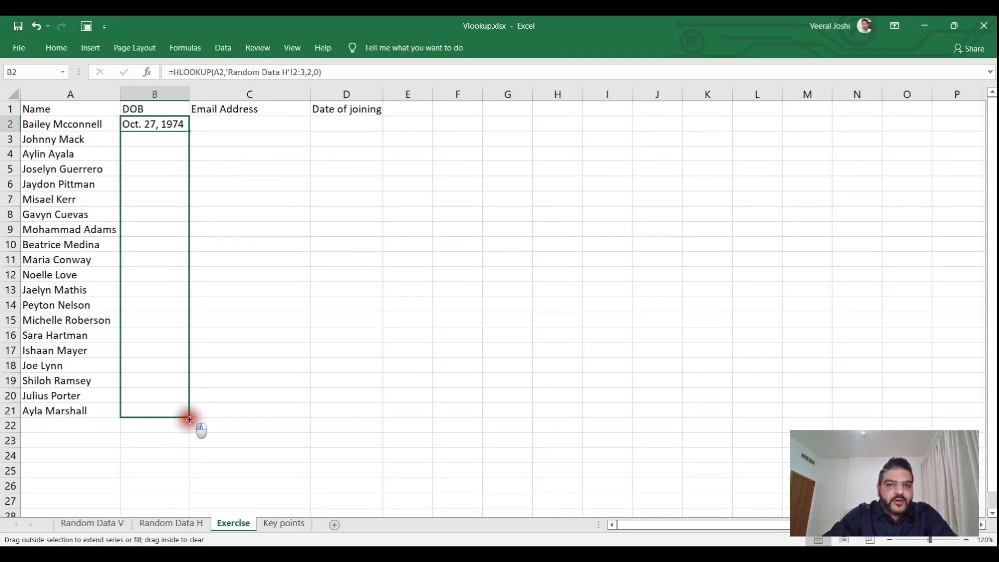
pyautogui.moveTo(190, 420); pyautogui.dragTo(189, 420)
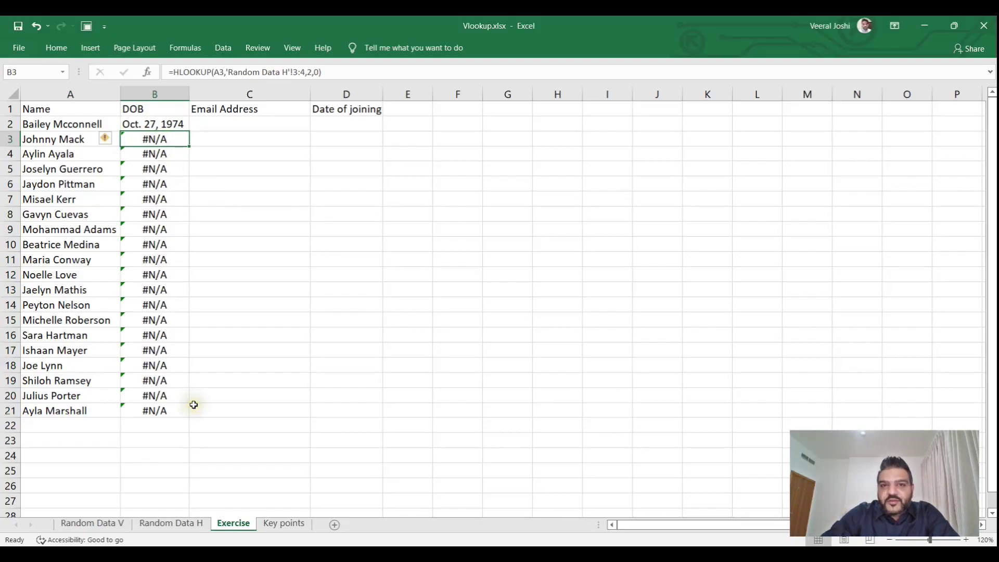
pyautogui.click(165, 121)
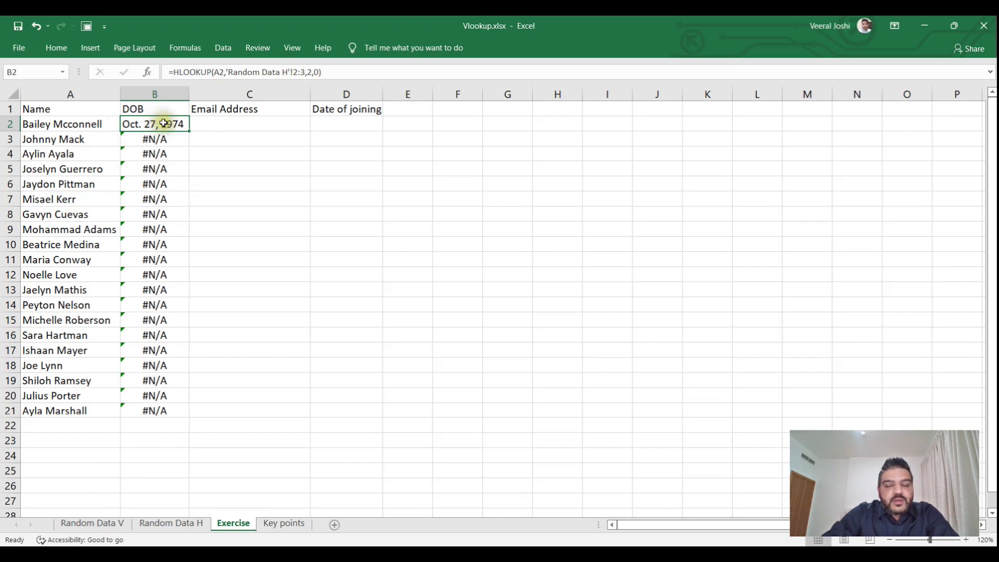
# Lock the B2 formula's lookup rows as $2:$3 with F4.
pyautogui.doubleClick(163, 123)
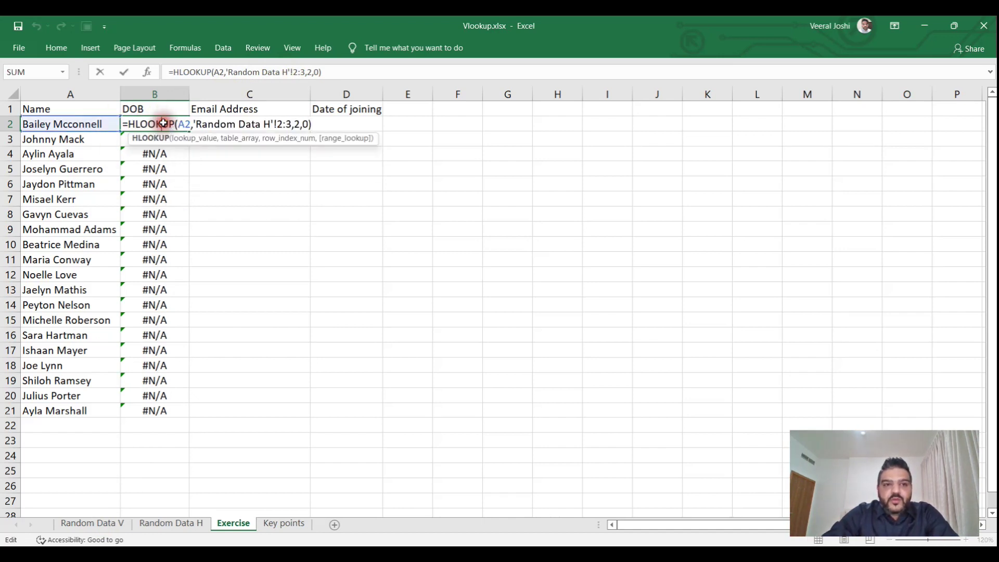
pyautogui.click(282, 122)
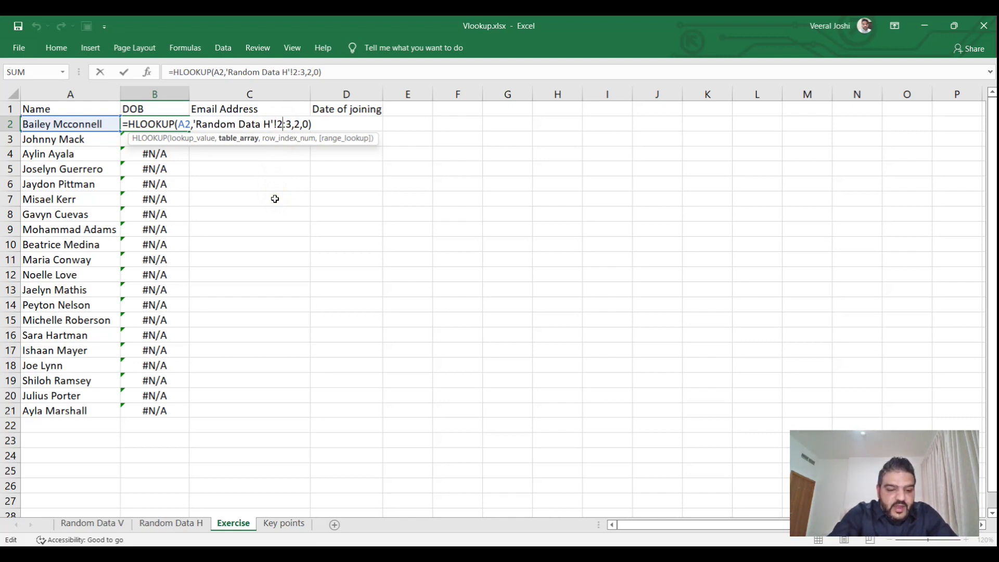
pyautogui.press('F4')
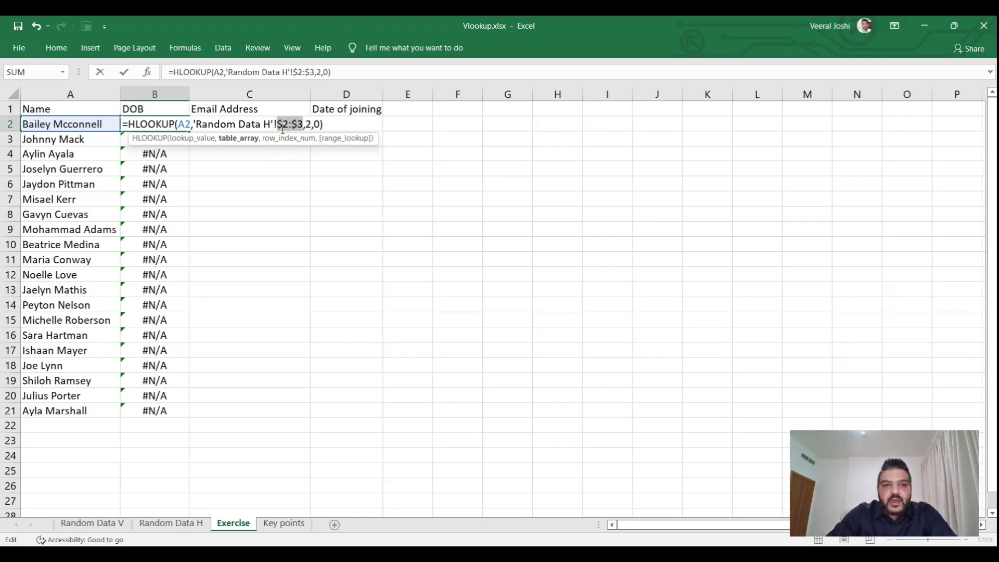
pyautogui.click(346, 74)
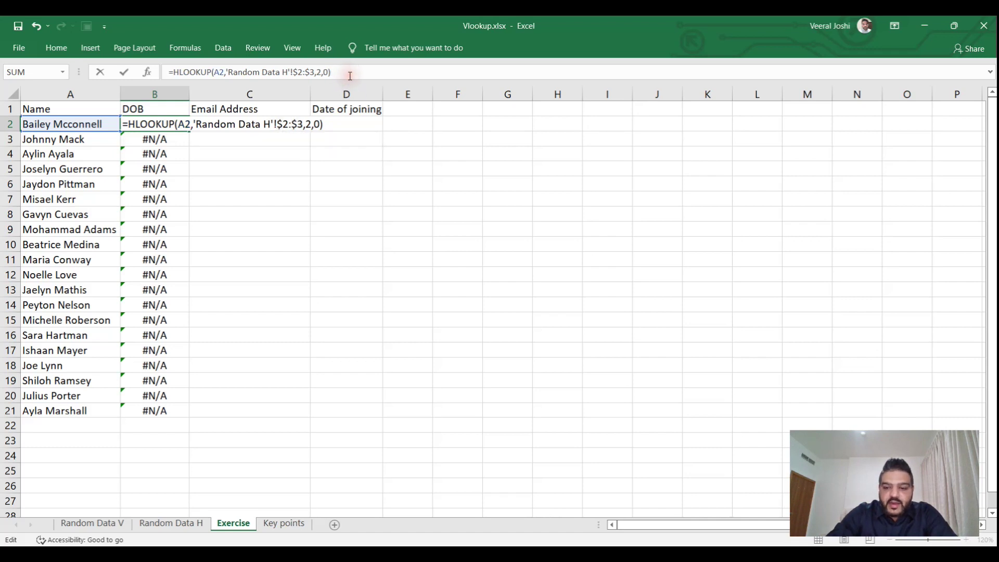
pyautogui.press('Return')
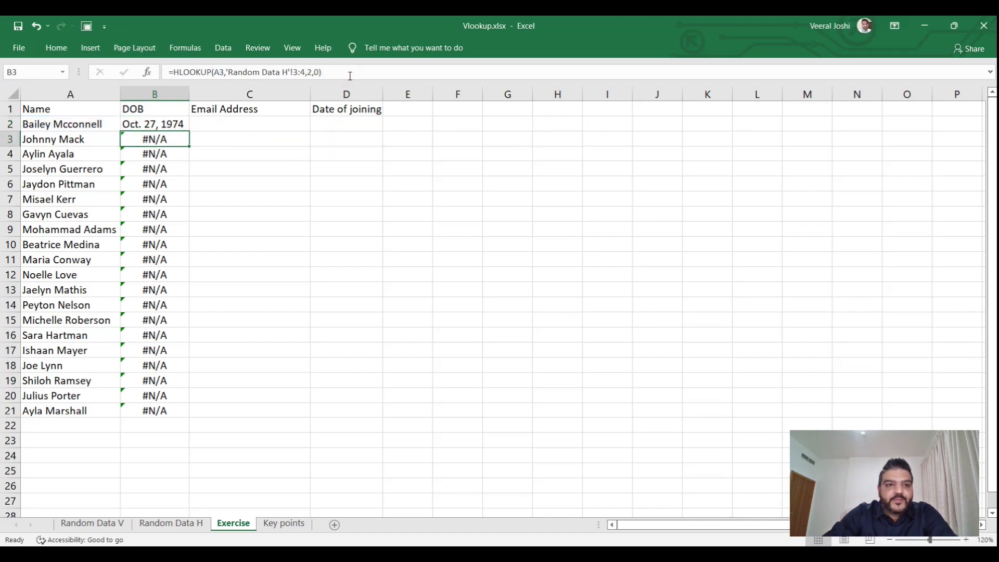
# Fill the corrected DOB formula down to B21 so every name gets its birth date.
pyautogui.click(180, 126)
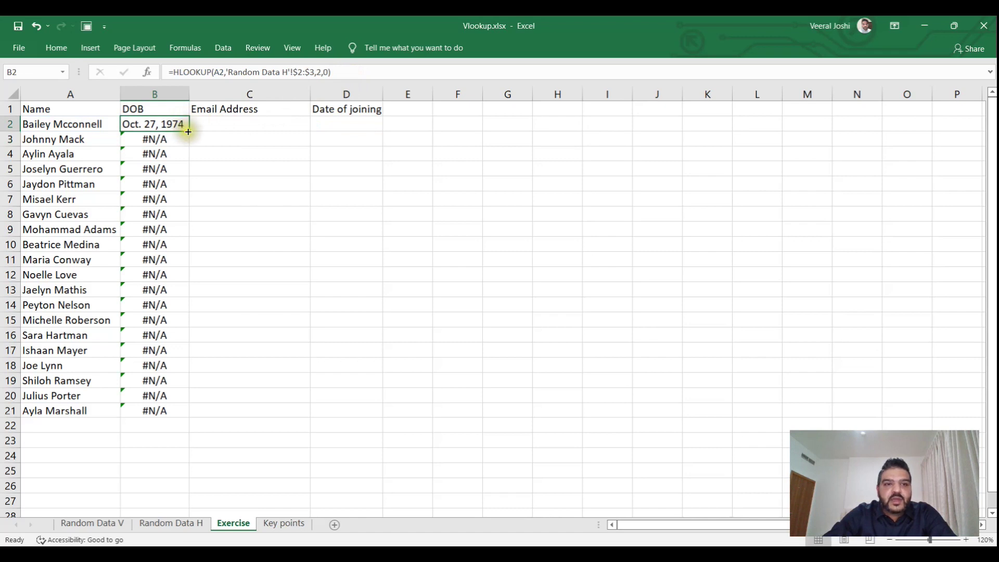
pyautogui.moveTo(188, 132); pyautogui.dragTo(191, 415)
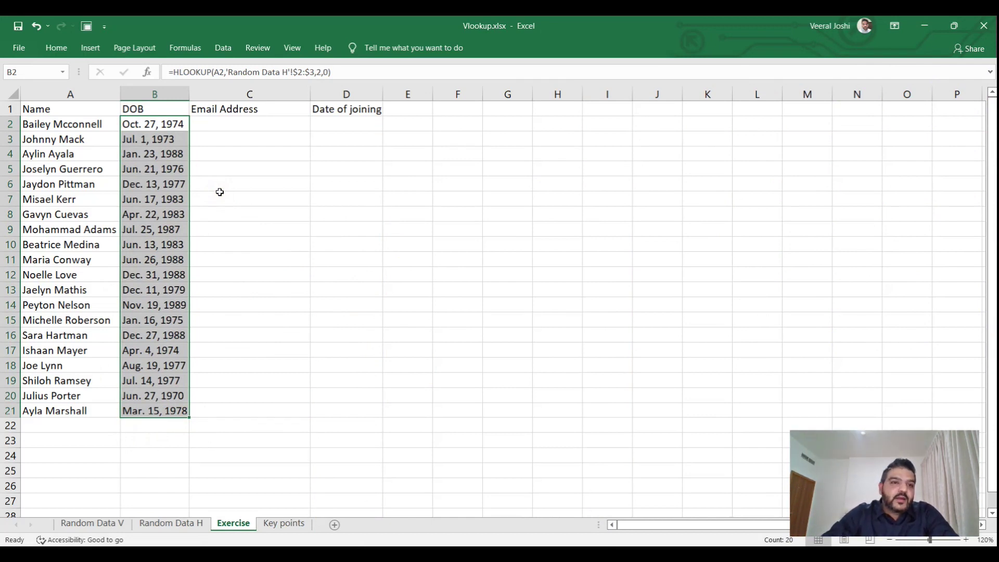
pyautogui.click(247, 121)
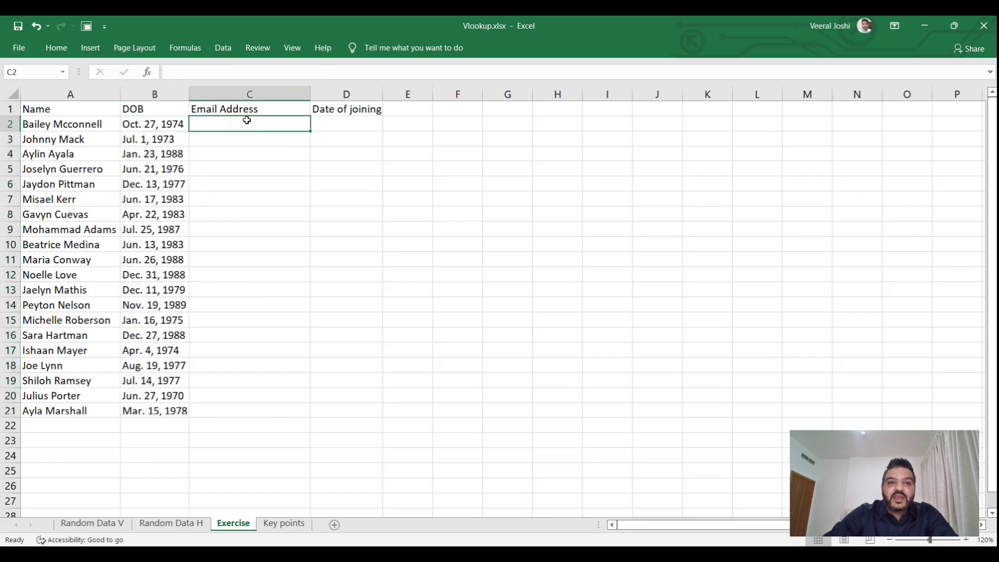
# Enter =HLOOKUP(A2,'Random Data H'!2:4,3,0) in C2 to return the first e-mail address.
pyautogui.click(346, 125)
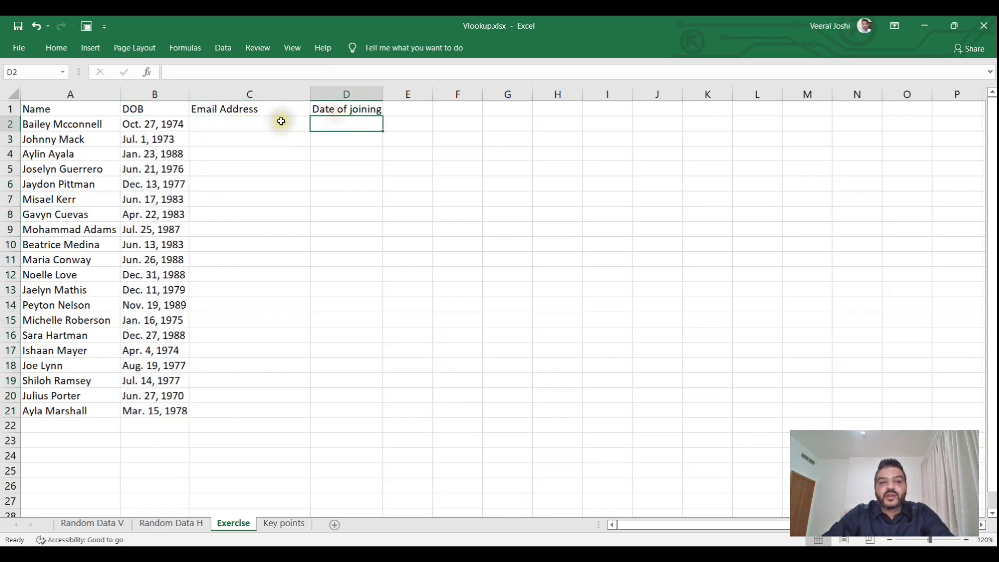
pyautogui.click(281, 121)
pyautogui.write('=h')
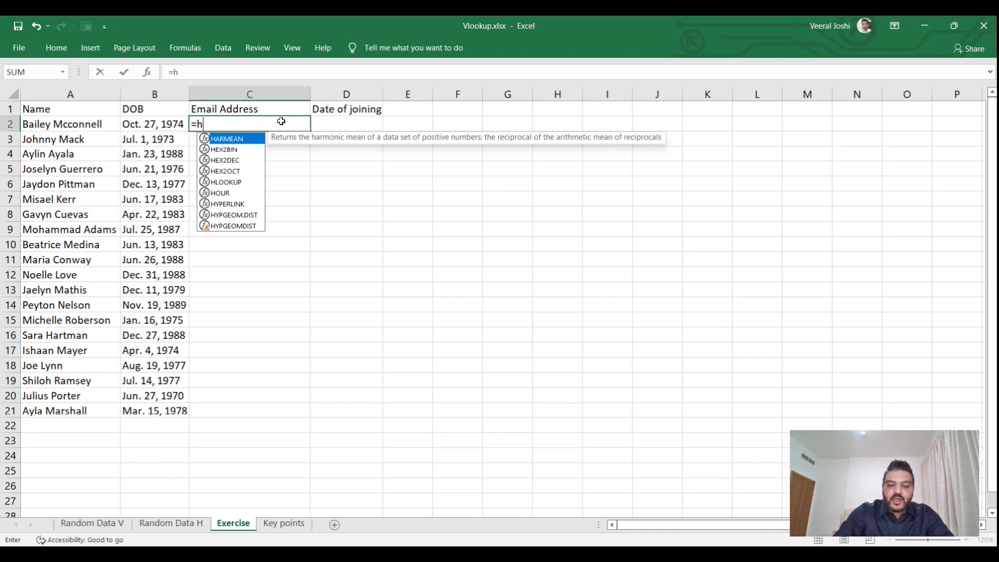
pyautogui.write('lookup')
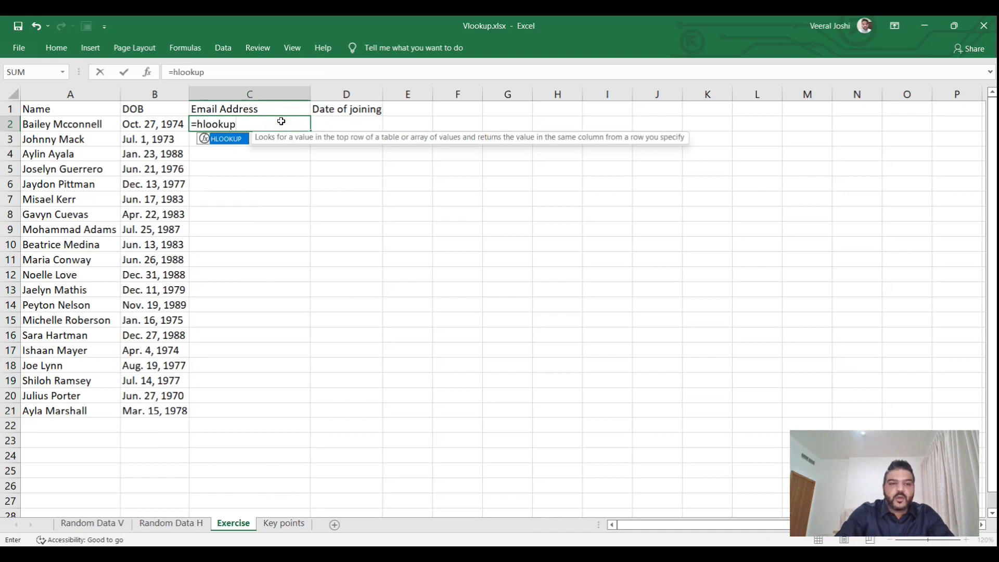
pyautogui.write('(')
pyautogui.click(81, 125)
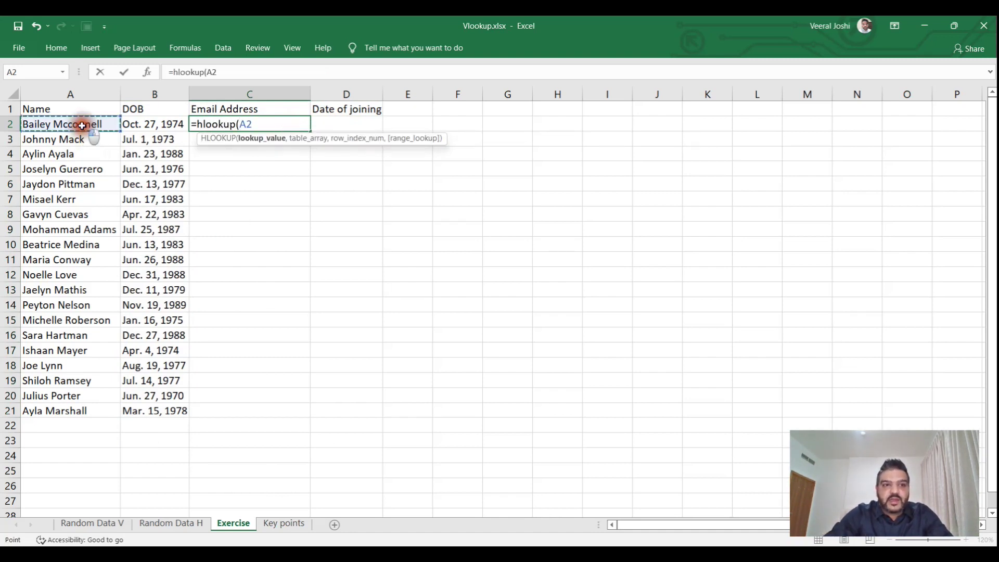
pyautogui.write(',')
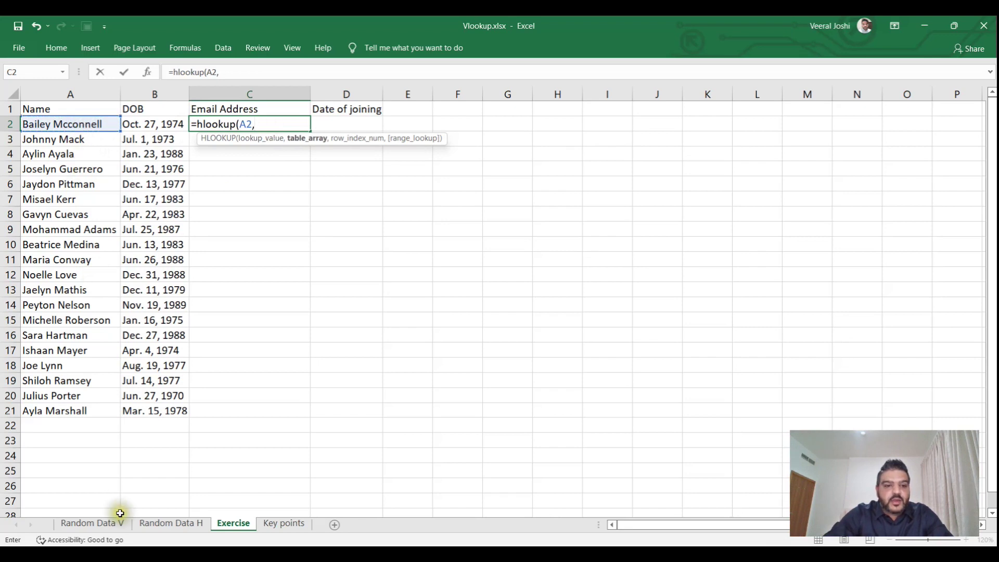
pyautogui.click(158, 525)
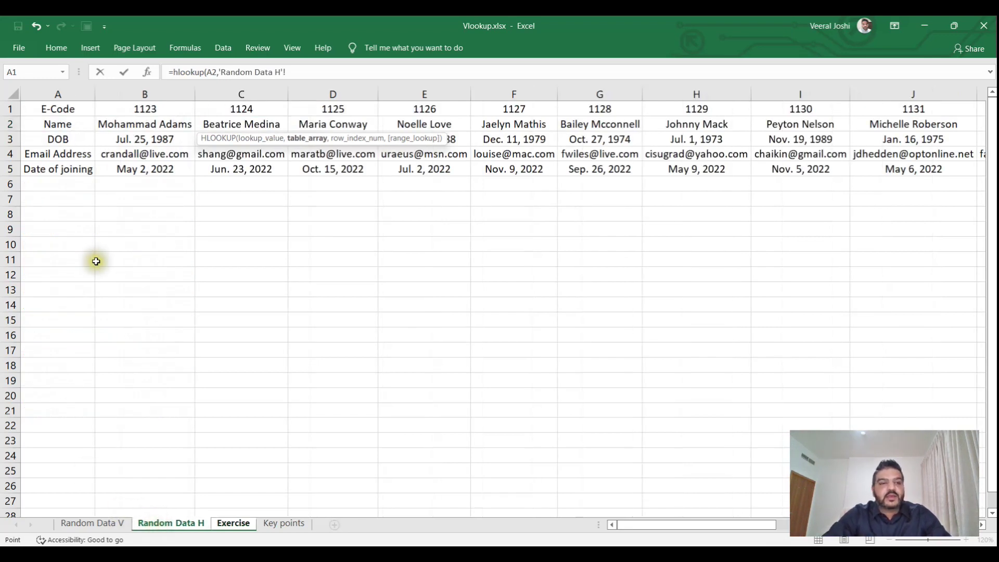
pyautogui.click(9, 125)
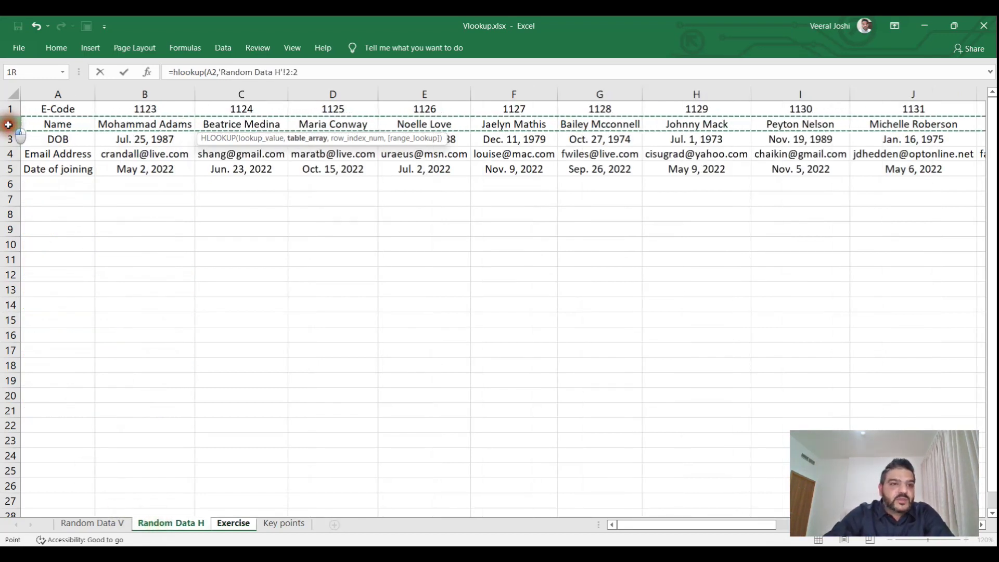
pyautogui.moveTo(9, 125); pyautogui.dragTo(12, 154)
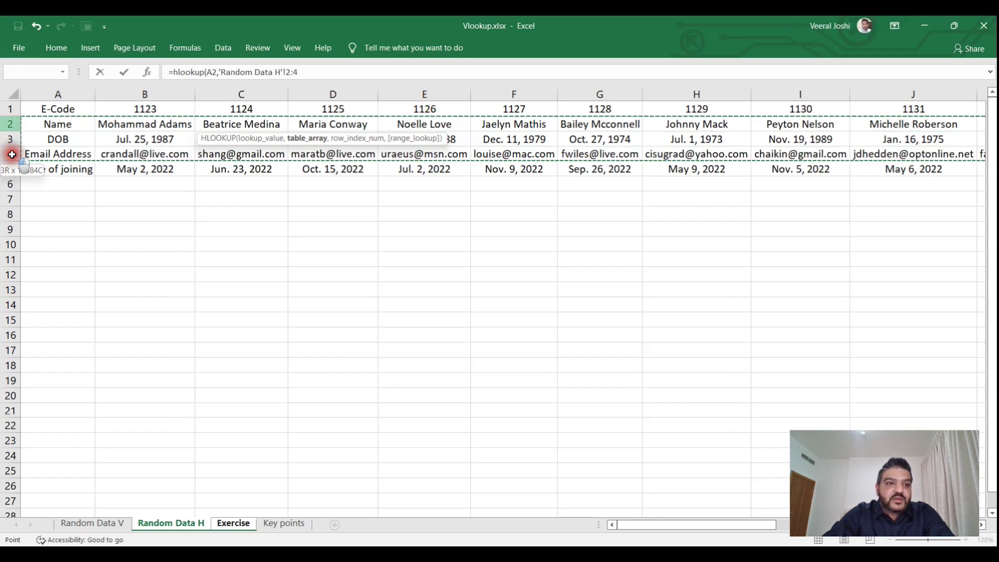
pyautogui.moveTo(12, 155); pyautogui.dragTo(12, 154)
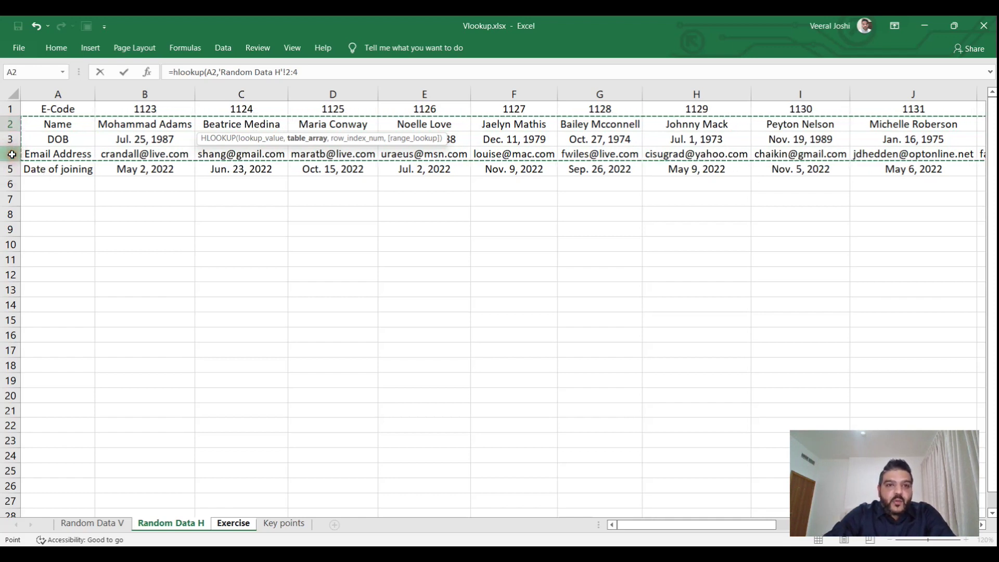
pyautogui.click(330, 72)
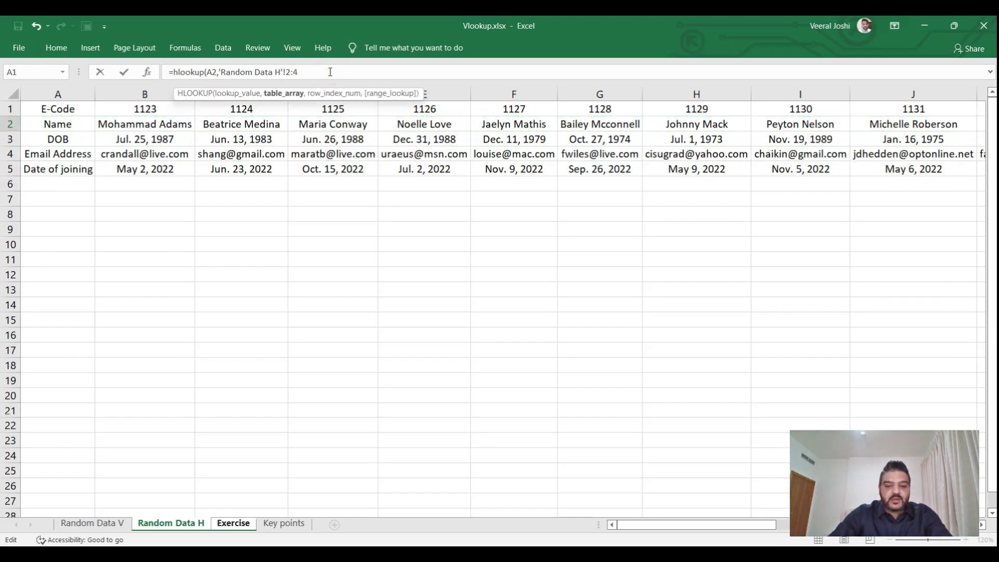
pyautogui.write(',3,')
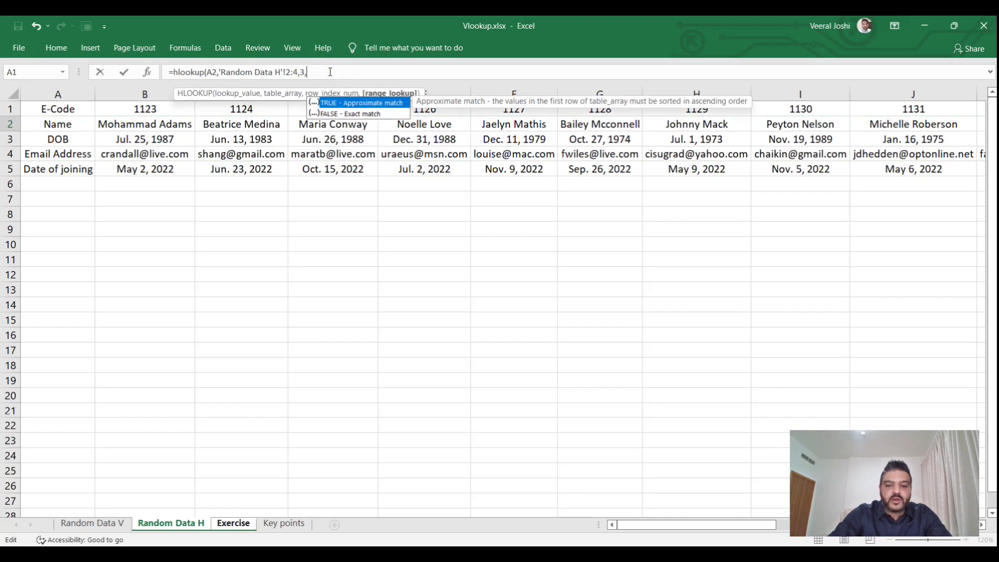
pyautogui.write('0)')
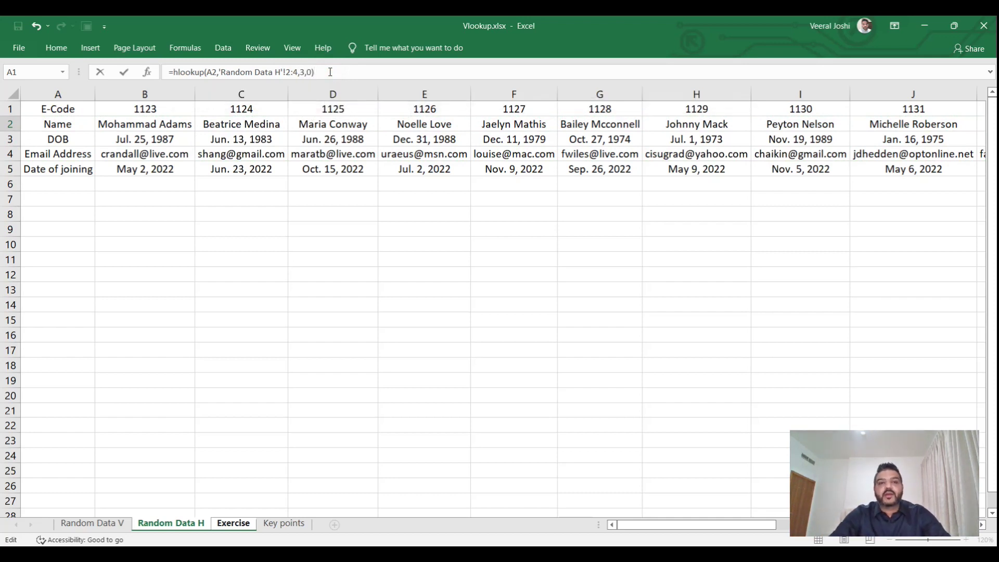
pyautogui.press('Return')
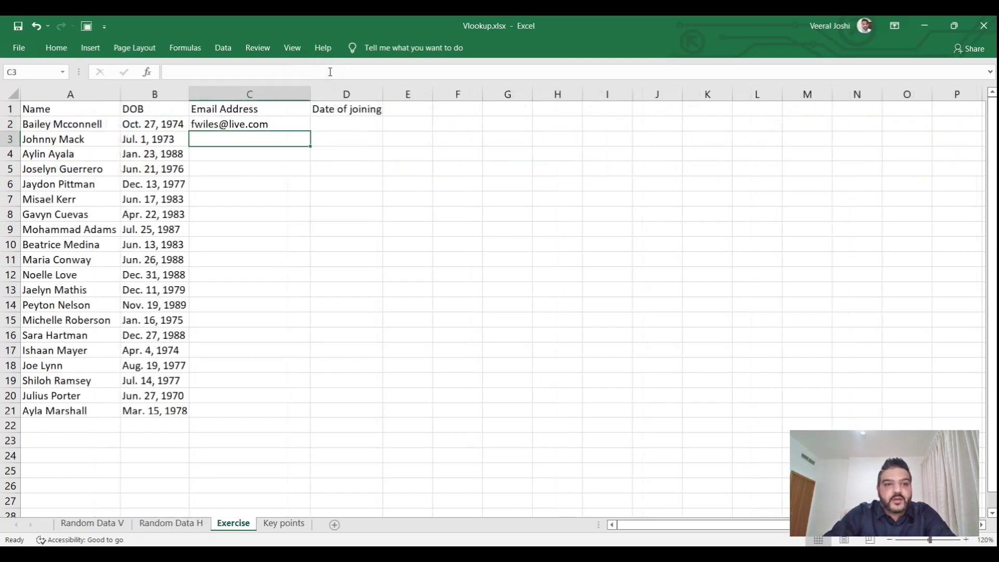
# Lock the C2 formula's lookup rows as $2:$4 with F4.
pyautogui.click(275, 122)
pyautogui.doubleClick(275, 122)
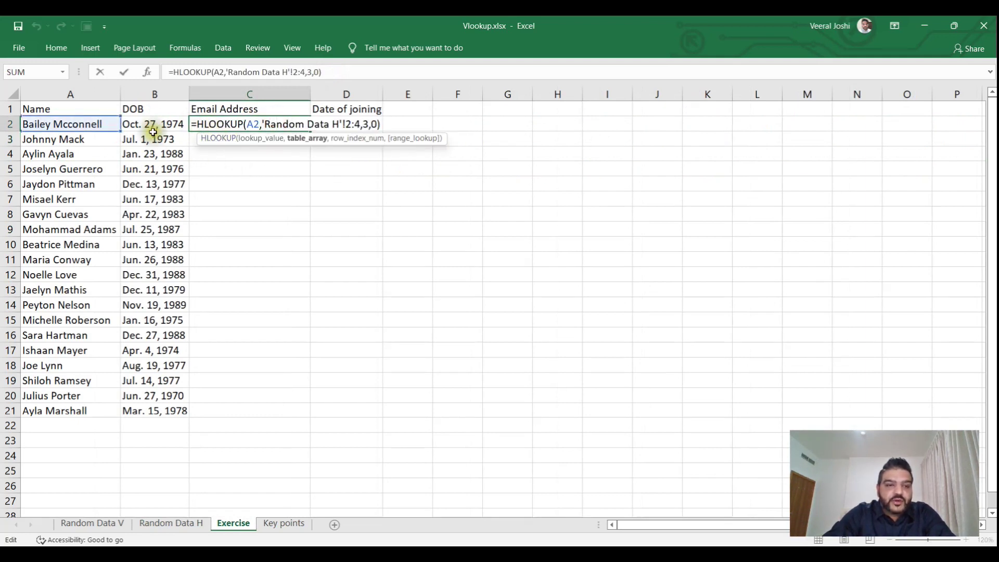
pyautogui.click(351, 124)
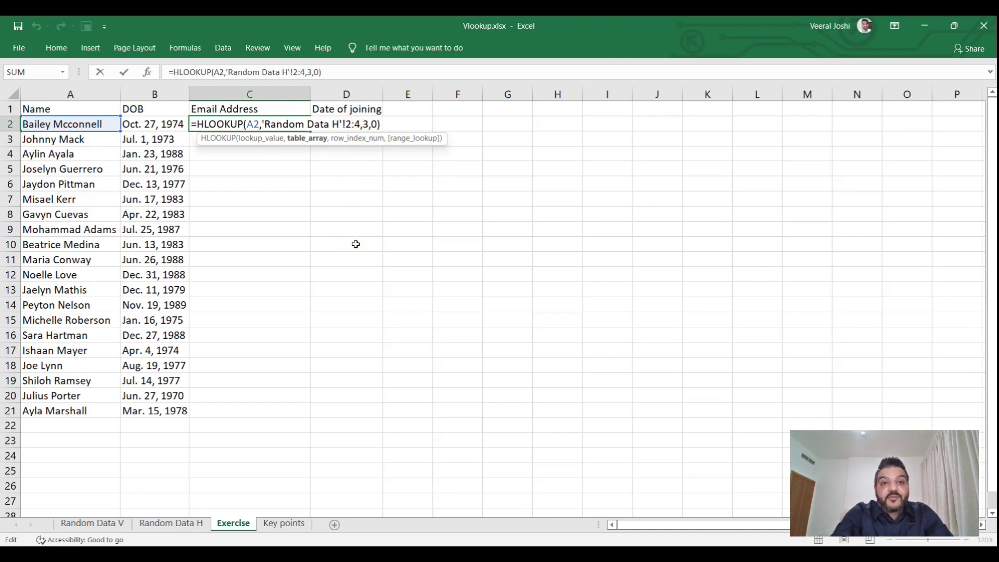
pyautogui.press('F4')
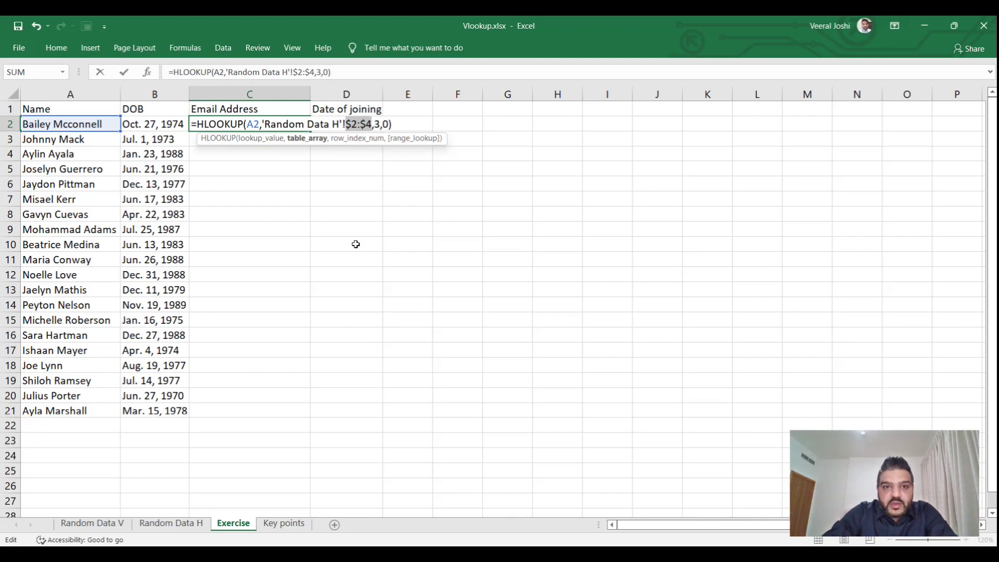
pyautogui.press('Return')
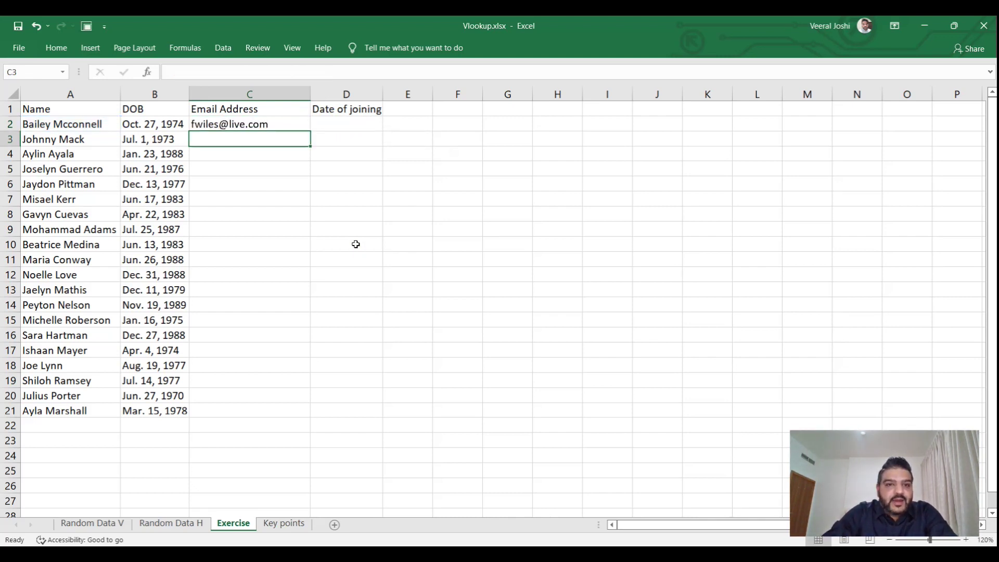
# Fill the corrected email formula down to C21.
pyautogui.click(281, 127)
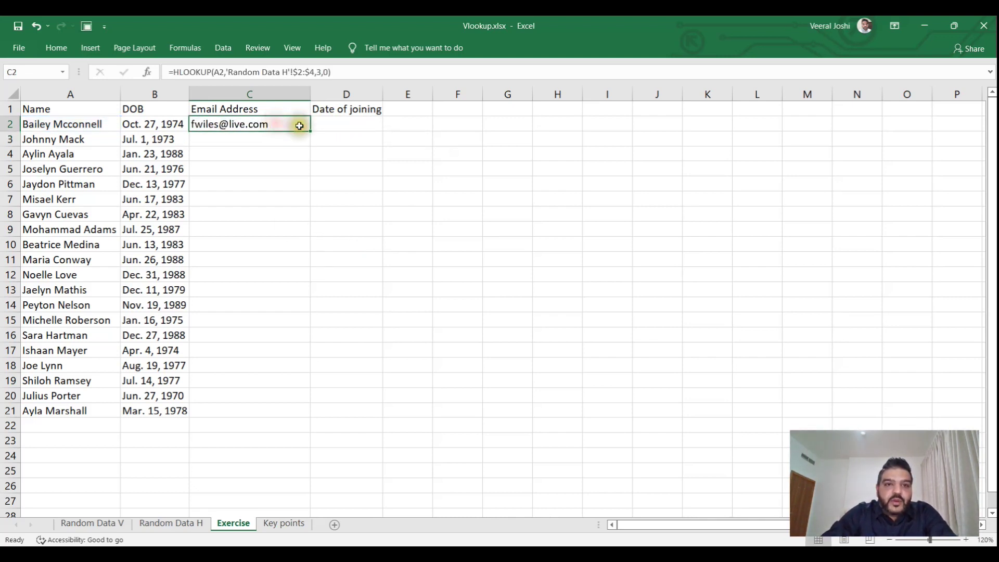
pyautogui.moveTo(310, 129); pyautogui.dragTo(297, 417)
pyautogui.click(358, 123)
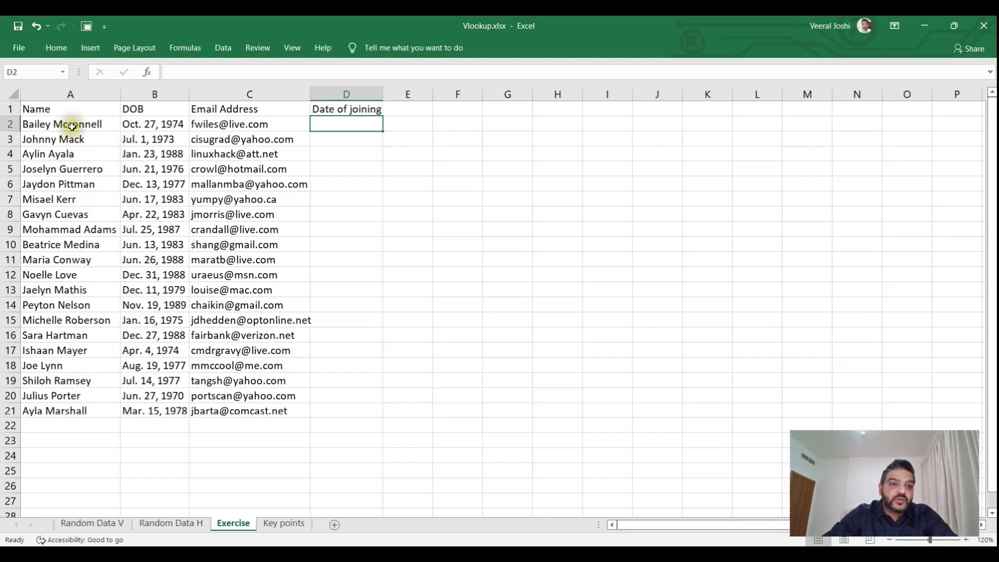
# Bring up the Random Data V sheet with its vertical E-Code, Name, DOB, Email and joining-date table.
pyautogui.click(94, 125)
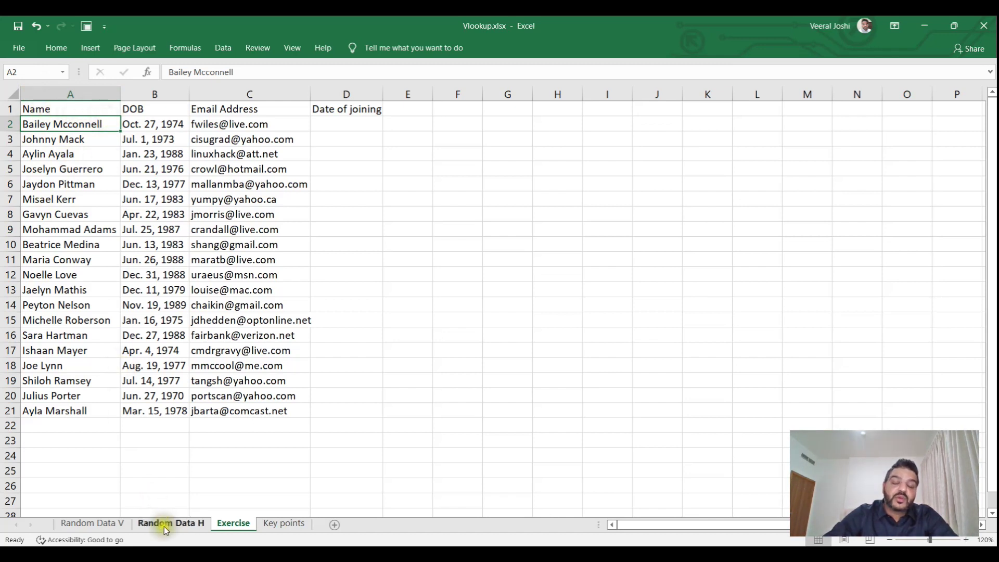
pyautogui.click(95, 525)
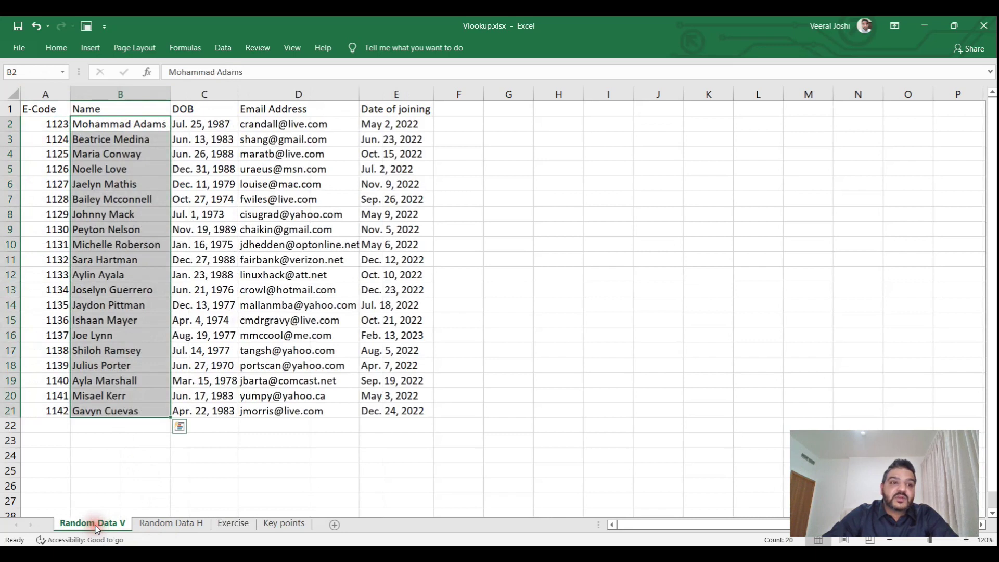
pyautogui.click(45, 126)
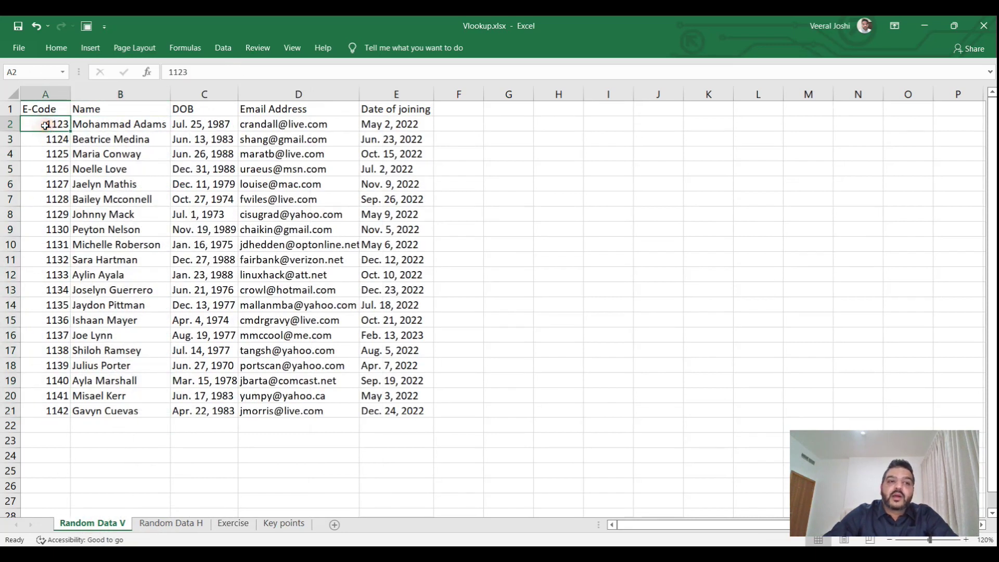
pyautogui.click(106, 127)
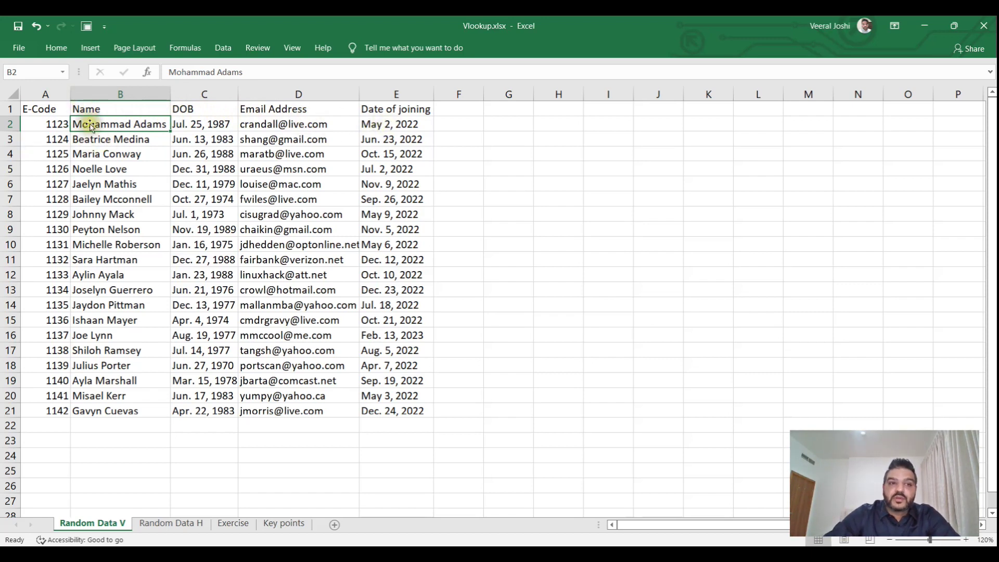
pyautogui.hotkey('ctrl', 'Up')
pyautogui.hotkey('ctrl', 'shift', 'Down')
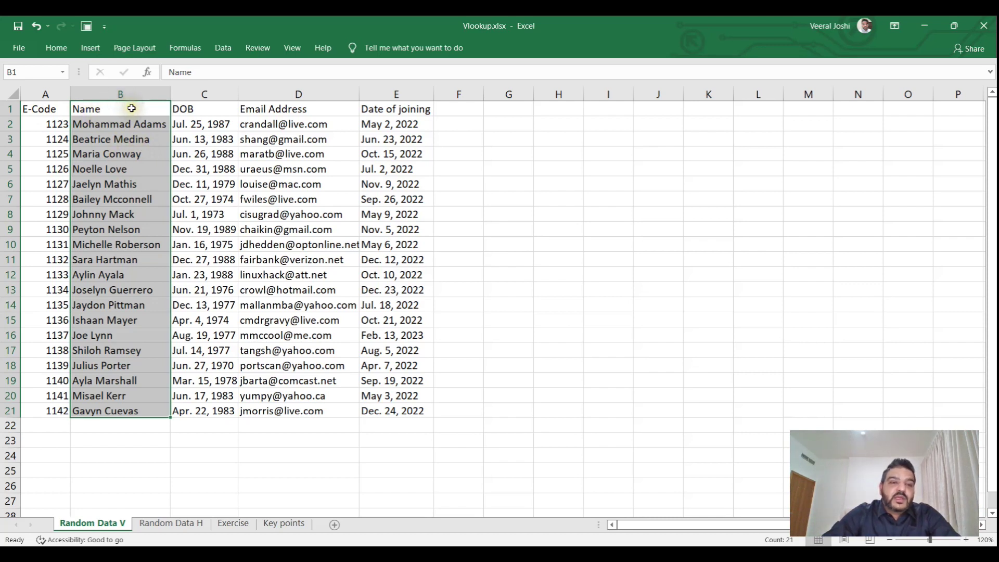
pyautogui.click(132, 108)
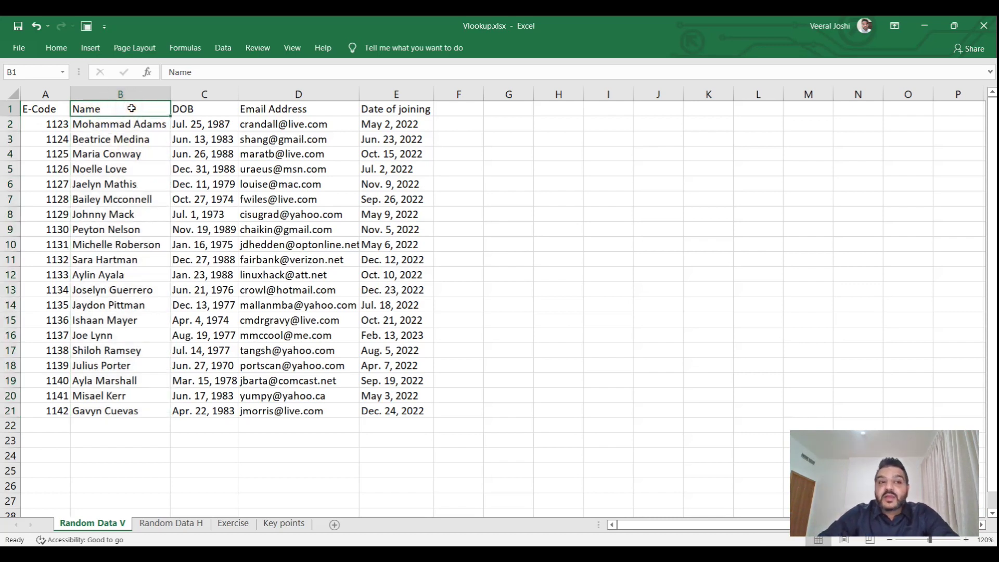